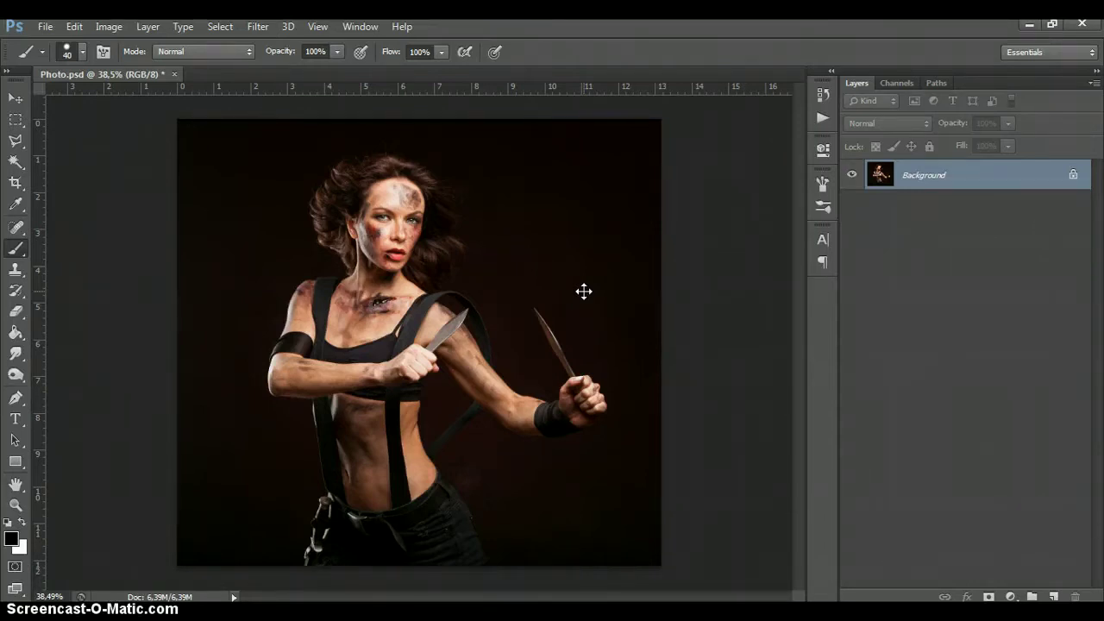
# - Open the Interface preferences and accept them unchanged
pyautogui.click(74, 26)
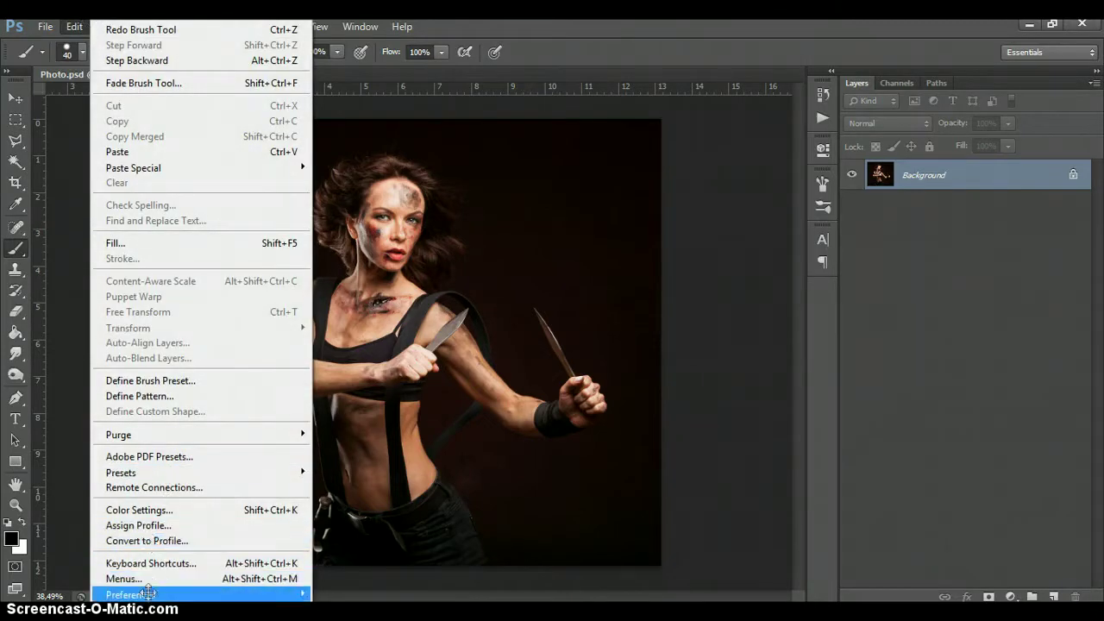
pyautogui.moveTo(148, 594)
pyautogui.click(356, 433)
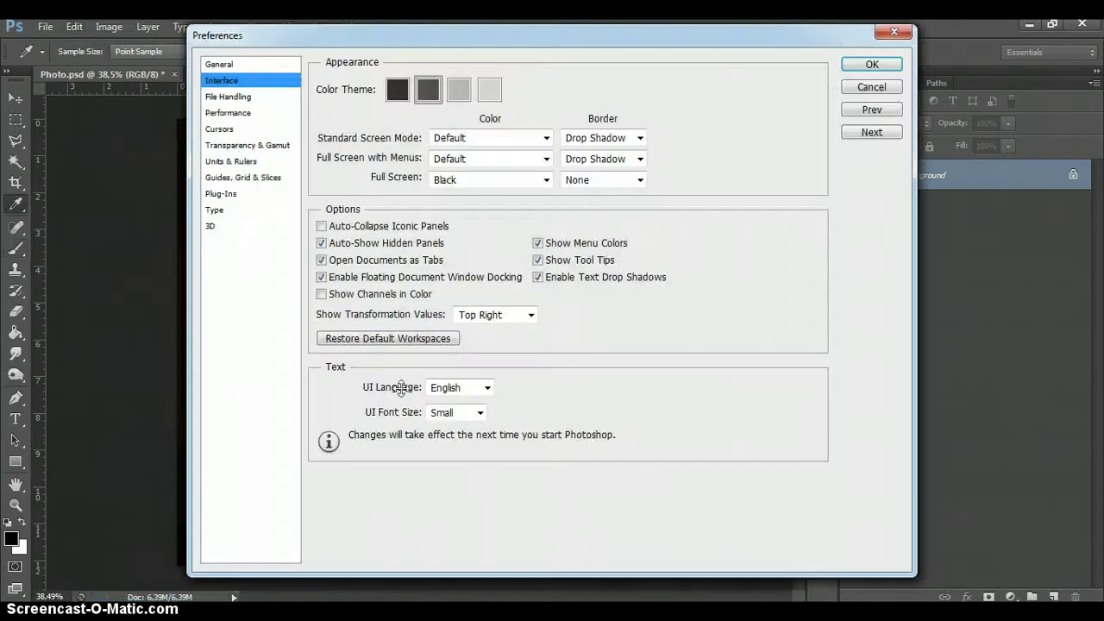
pyautogui.click(871, 64)
pyautogui.press('b')
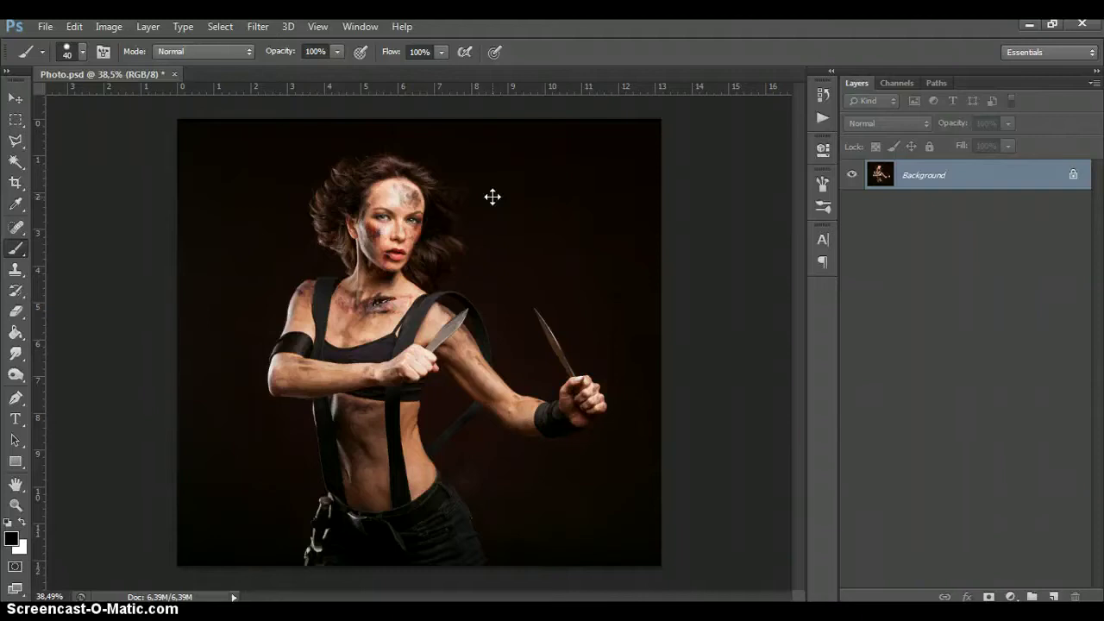
# - Check the image's colour mode and bit depth without changing anything
pyautogui.click(109, 26)
pyautogui.moveTo(116, 44)
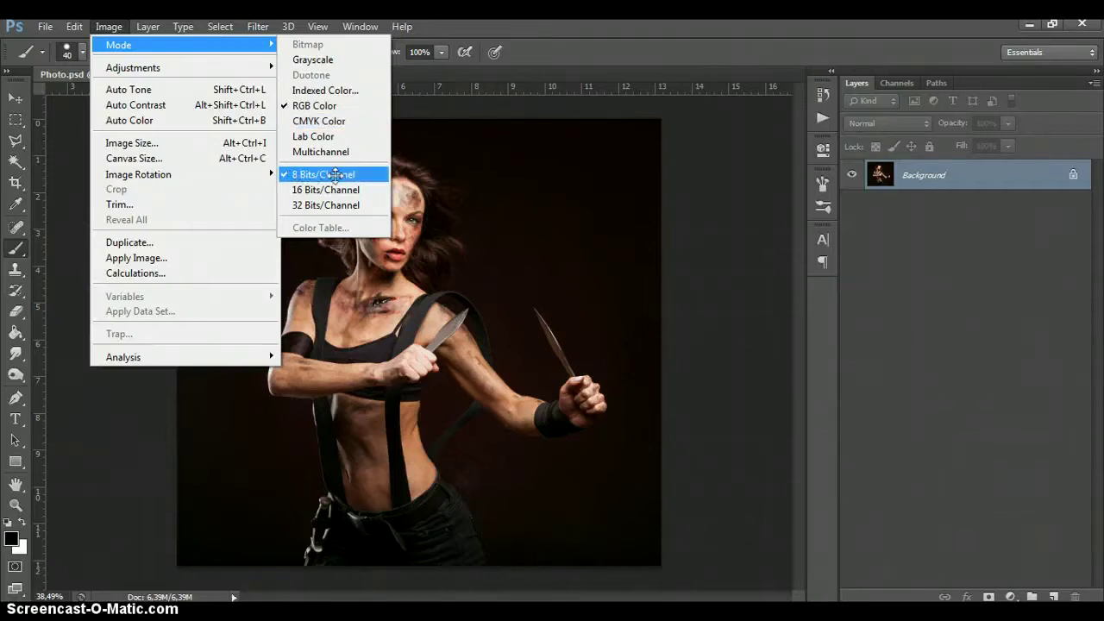
pyautogui.click(686, 201)
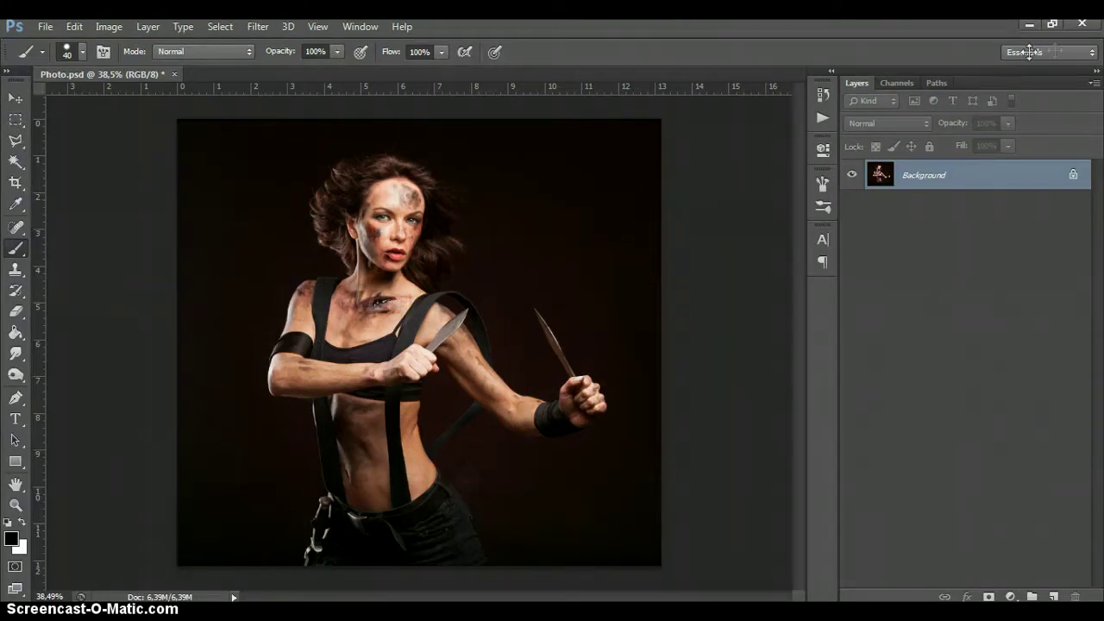
# - Review the Layers panel display options and accept them
pyautogui.click(1094, 82)
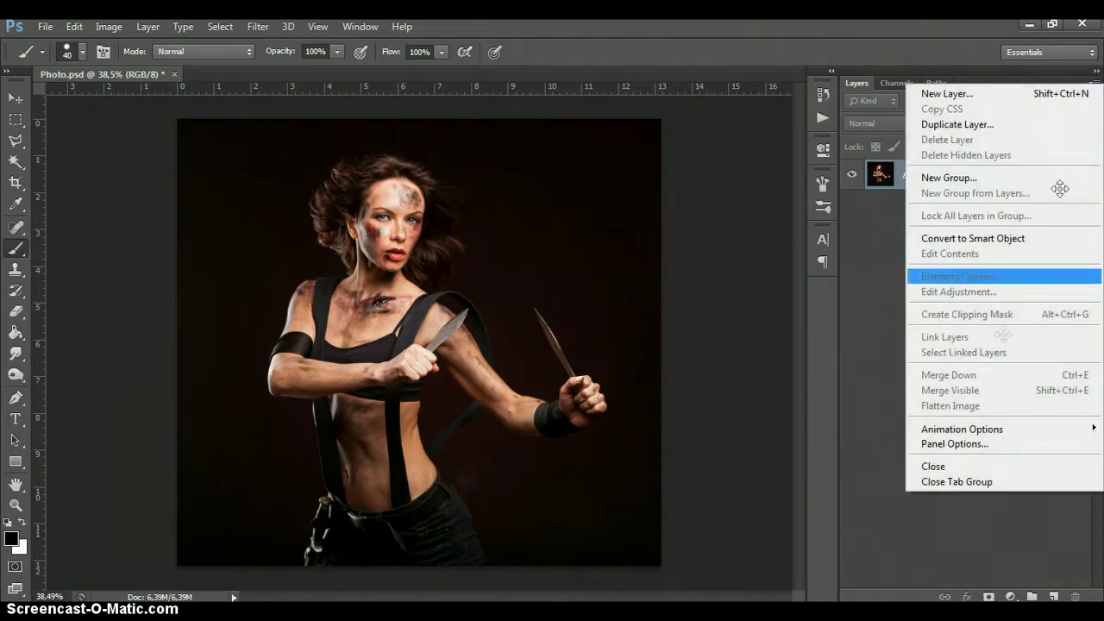
pyautogui.click(949, 443)
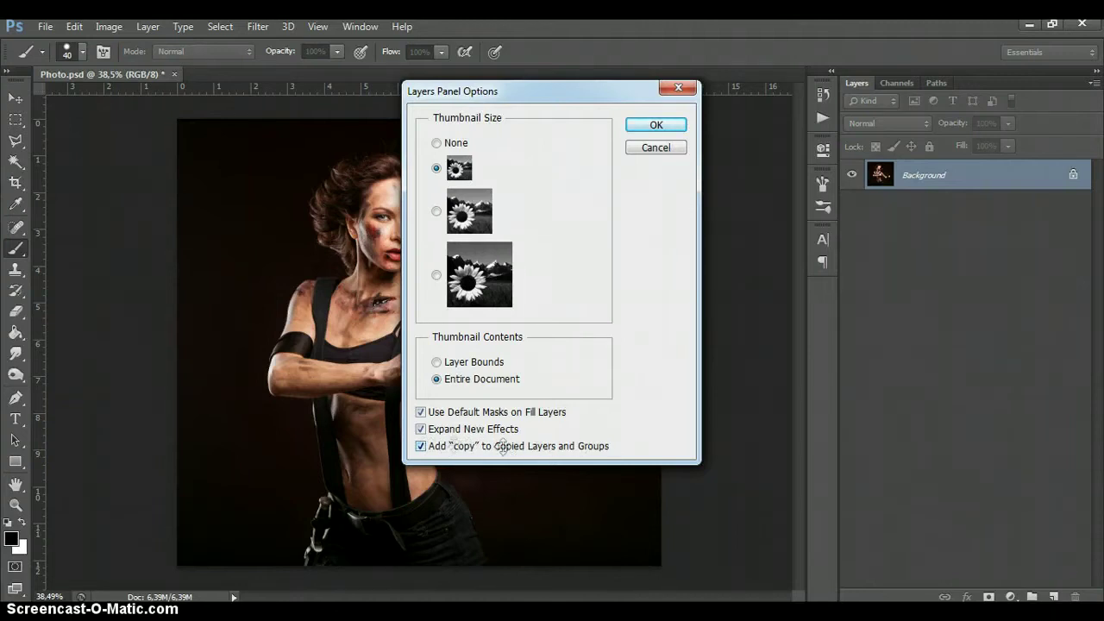
pyautogui.click(656, 125)
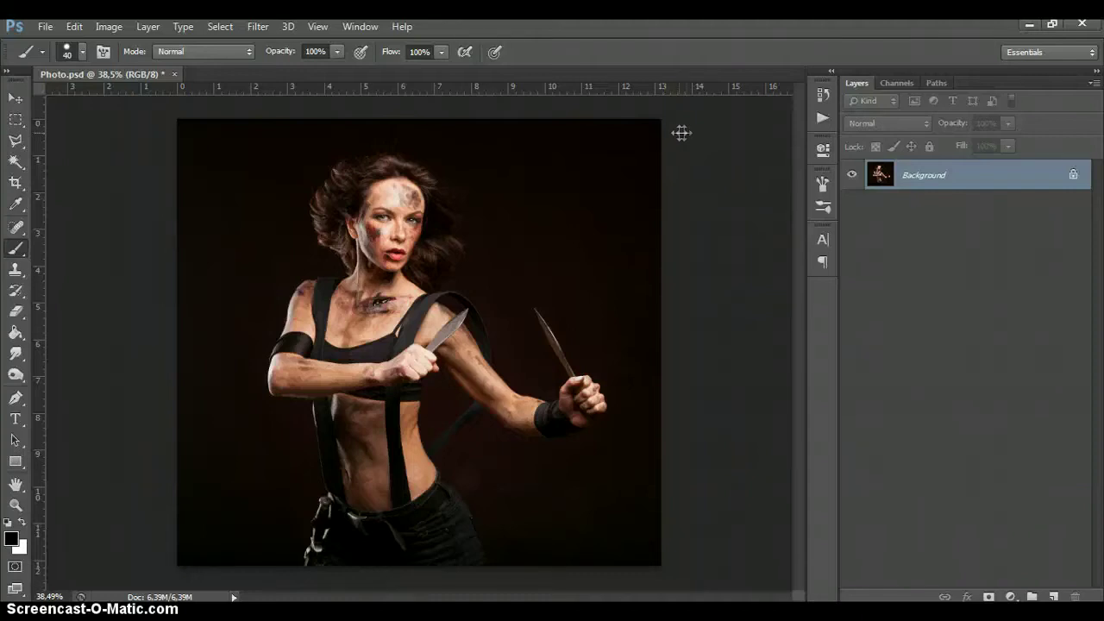
# - Convert the Background into Layer 0, then turn it back into the Background layer
pyautogui.doubleClick(919, 176)
pyautogui.click(694, 206)
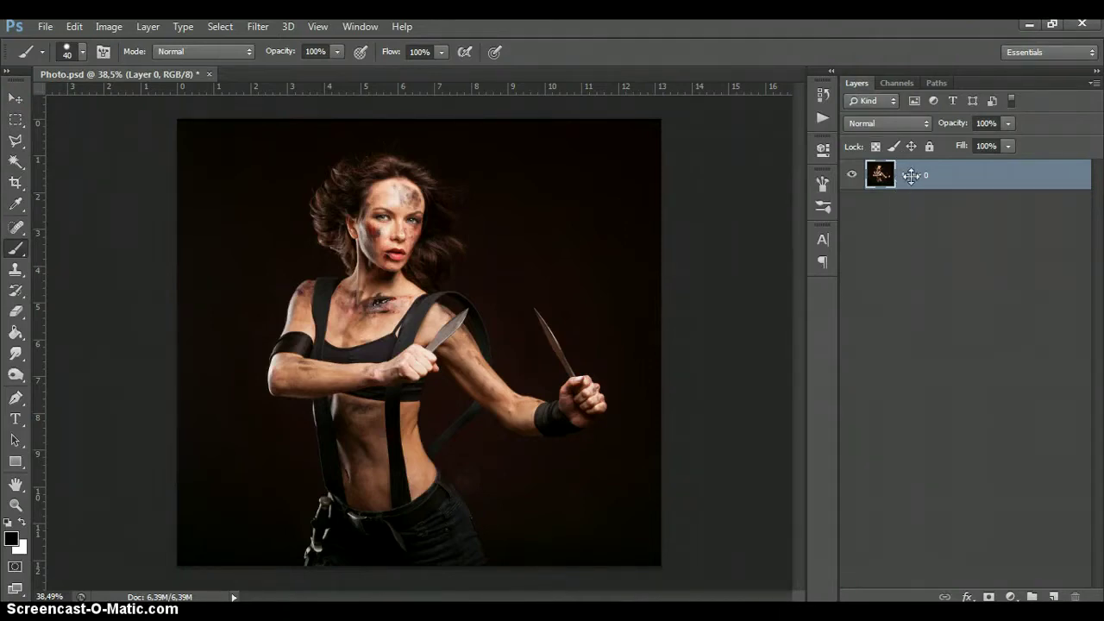
pyautogui.click(148, 26)
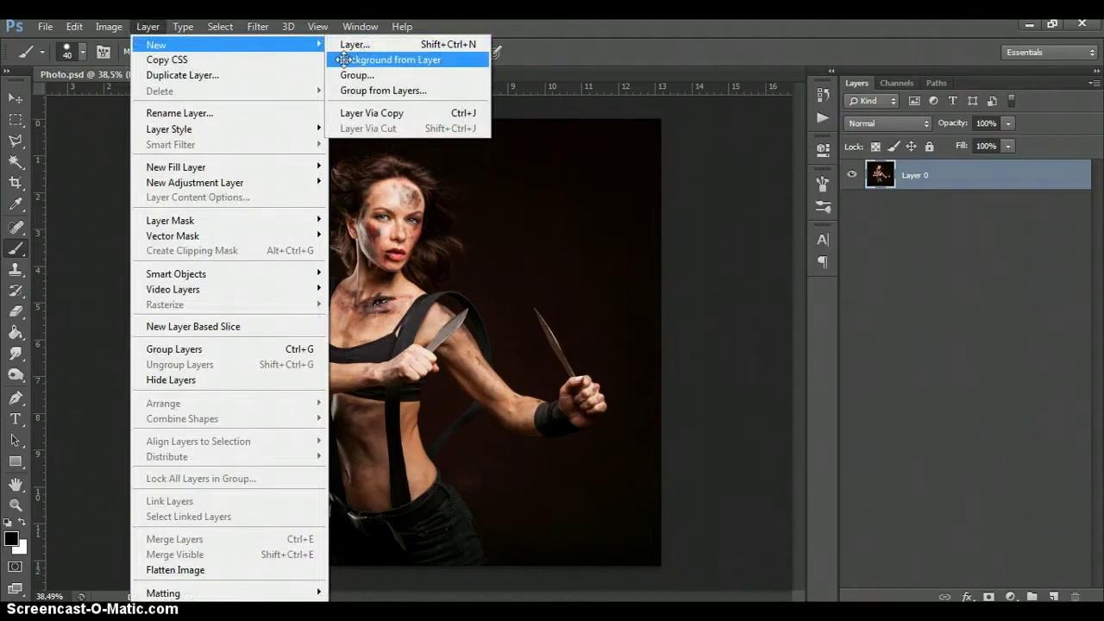
pyautogui.click(395, 59)
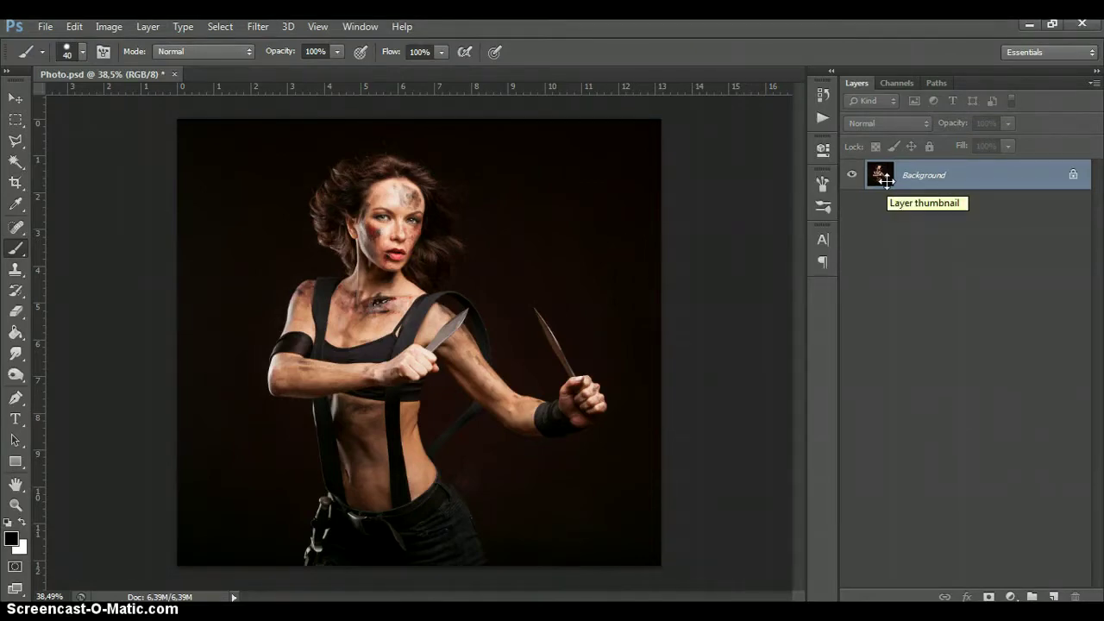
# - Open the Brushes file from disk
pyautogui.click(45, 25)
pyautogui.click(62, 59)
pyautogui.click(221, 155)
pyautogui.doubleClick(221, 155)
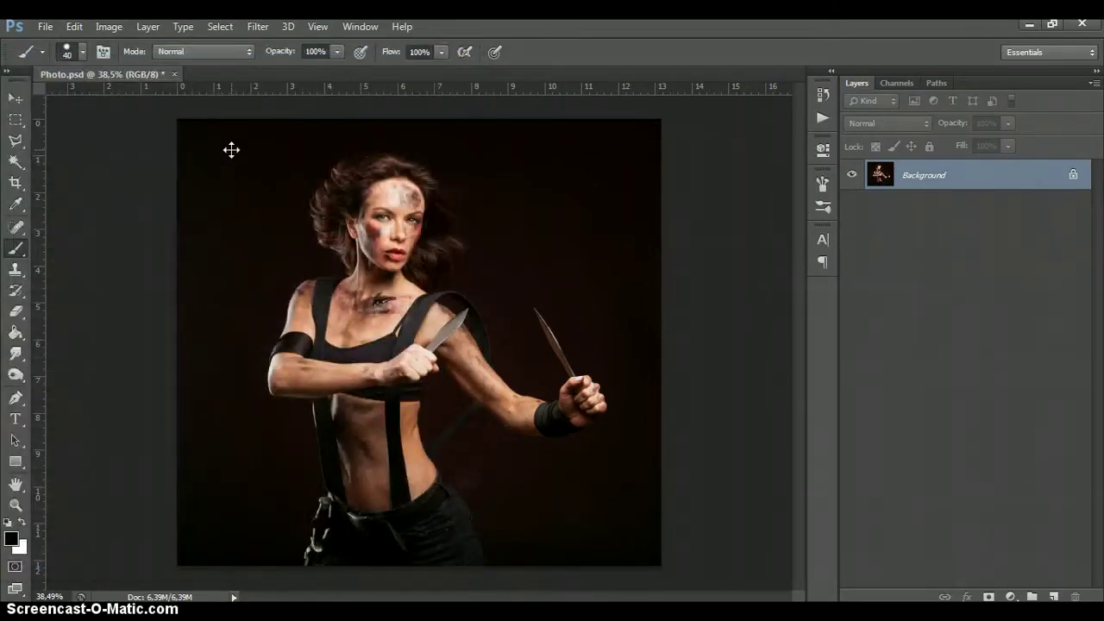
# - Load the Rain Photoshop Action set into the Actions panel and add a new empty layer
pyautogui.click(358, 27)
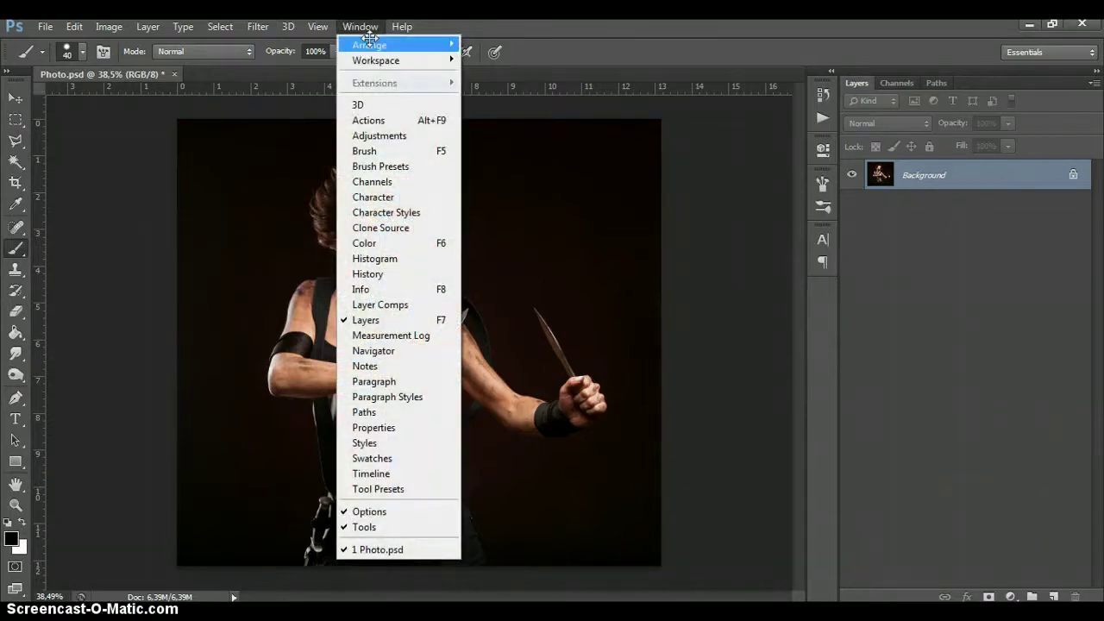
pyautogui.click(369, 120)
pyautogui.click(795, 83)
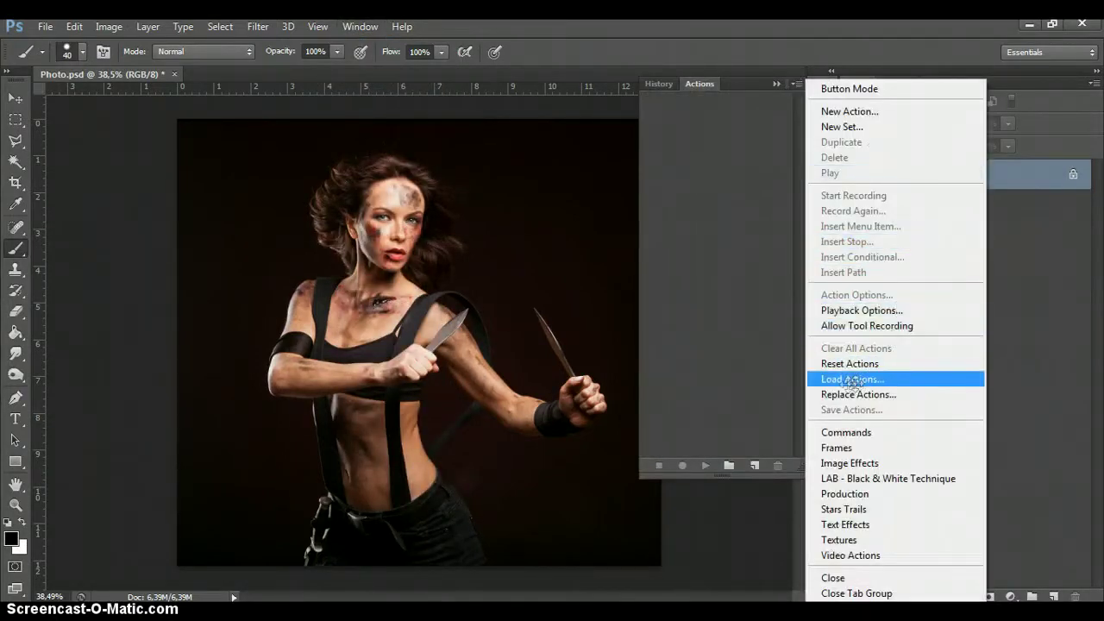
pyautogui.click(852, 379)
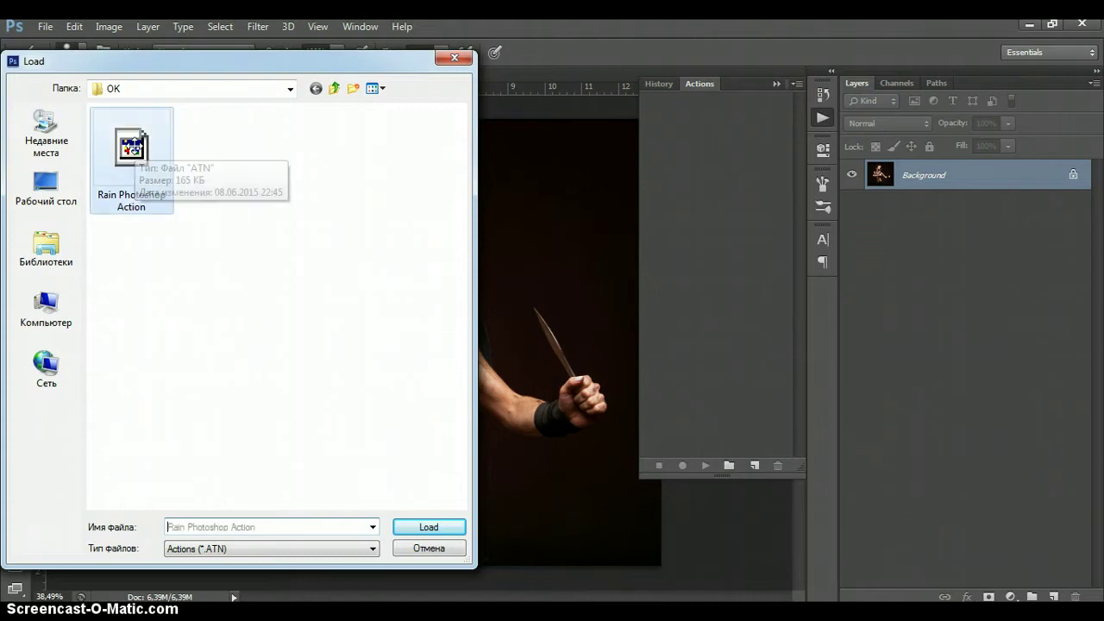
pyautogui.doubleClick(133, 145)
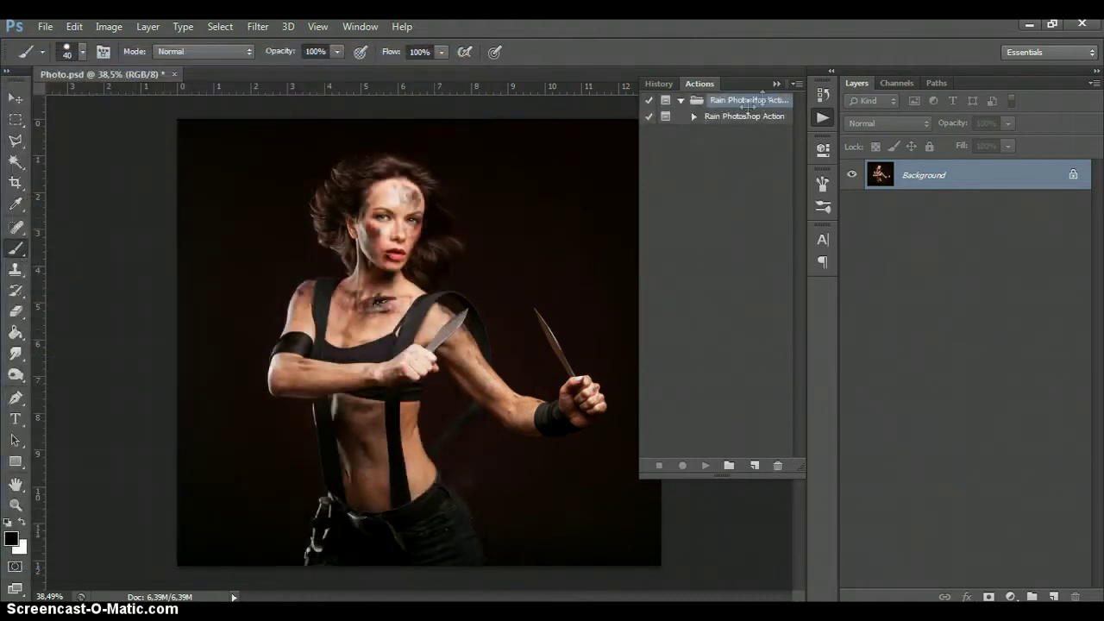
pyautogui.doubleClick(775, 85)
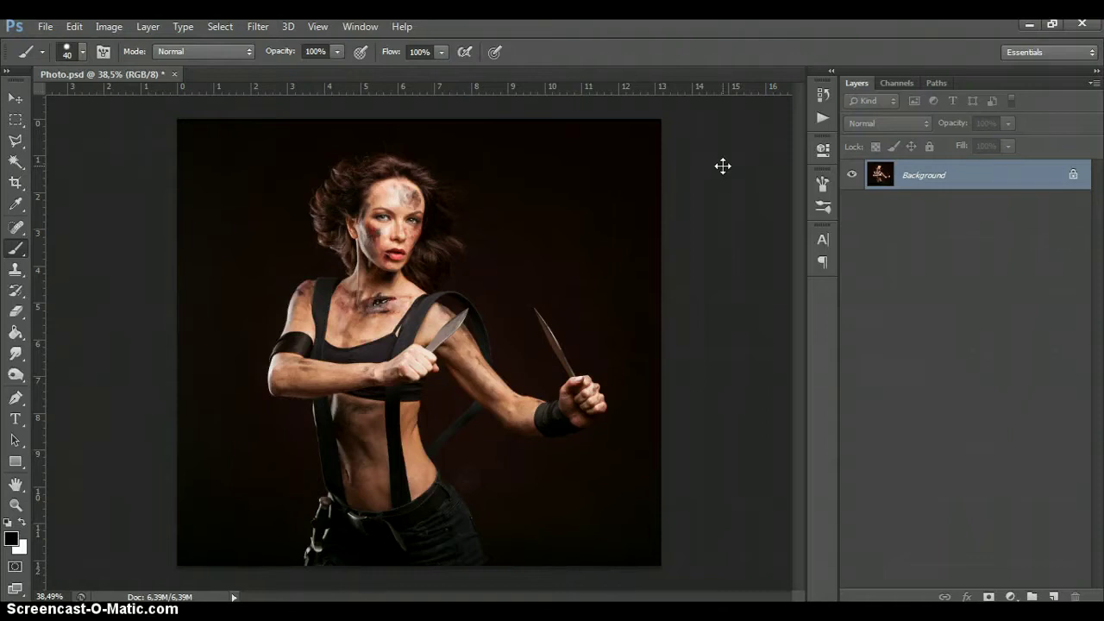
pyautogui.click(1049, 593)
# - Rename the new layer to 'area' and bring up the foreground Color Picker
pyautogui.doubleClick(910, 175)
pyautogui.write('drea')
pyautogui.press('Return')
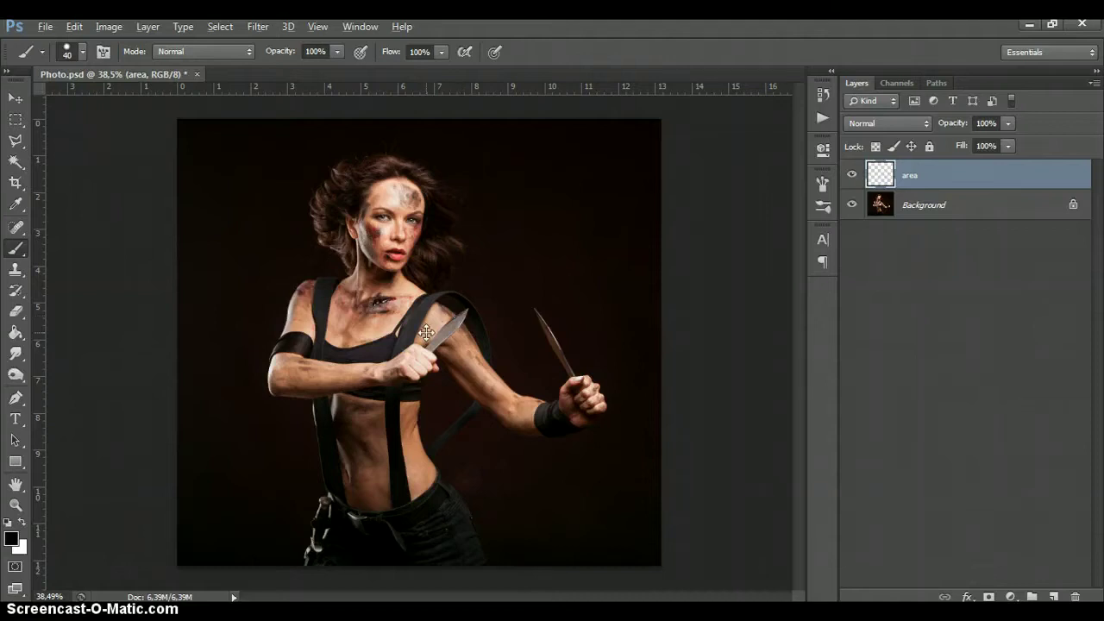
pyautogui.scroll(1, 426, 332)
pyautogui.scroll(-1, 426, 333)
pyautogui.click(13, 538)
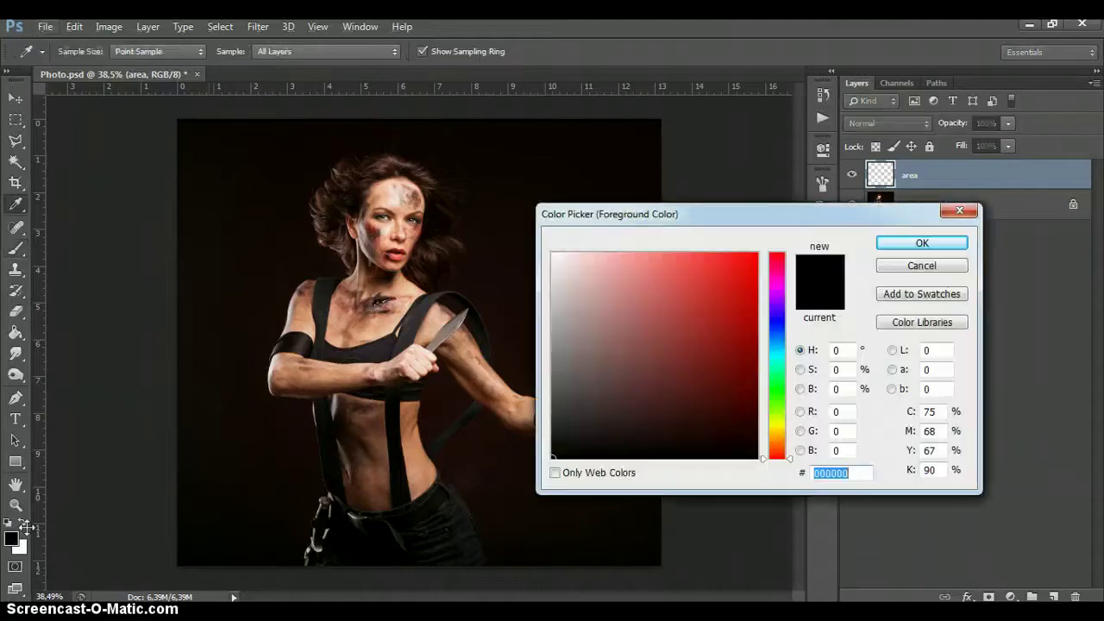
# - Set the foreground to red ff0000 and paint the hair with a size 26 brush
pyautogui.write('ff0000')
pyautogui.press('Return')
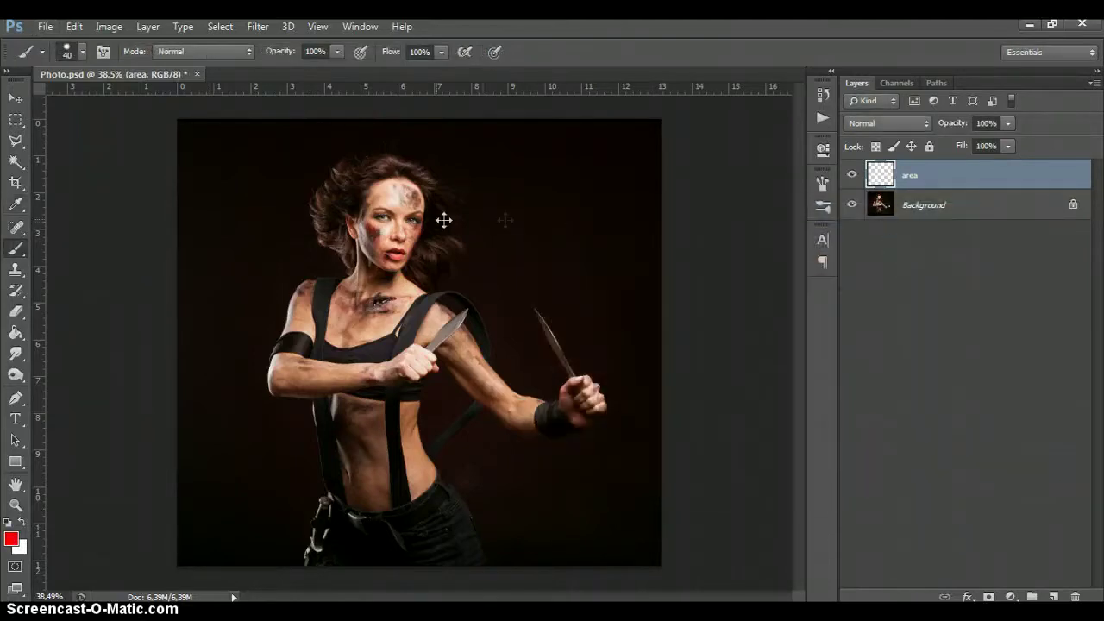
pyautogui.scroll(5, 453, 217)
pyautogui.rightClick(332, 259)
pyautogui.moveTo(385, 295); pyautogui.dragTo(377, 297)
pyautogui.click(322, 184)
pyautogui.moveTo(294, 212)
pyautogui.mouseDown()
pyautogui.moveTo(255, 200)
pyautogui.moveTo(193, 256)
pyautogui.moveTo(197, 242)
pyautogui.moveTo(135, 336)
pyautogui.moveTo(142, 438)
pyautogui.moveTo(165, 465)
pyautogui.moveTo(229, 493)
pyautogui.moveTo(253, 552)
pyautogui.moveTo(230, 470)
pyautogui.moveTo(264, 518)
pyautogui.moveTo(349, 562)
pyautogui.moveTo(473, 548)
pyautogui.moveTo(524, 554)
pyautogui.moveTo(606, 482)
pyautogui.moveTo(621, 445)
pyautogui.moveTo(625, 333)
pyautogui.moveTo(552, 245)
pyautogui.moveTo(494, 204)
pyautogui.moveTo(392, 163)
pyautogui.moveTo(326, 177)
pyautogui.moveTo(268, 298)
pyautogui.mouseUp()
pyautogui.scroll(-5, 268, 299)
pyautogui.moveTo(269, 369)
pyautogui.mouseDown()
pyautogui.moveTo(257, 408)
pyautogui.moveTo(256, 393)
pyautogui.moveTo(179, 419)
pyautogui.mouseUp()
pyautogui.scroll(2, 293, 338)
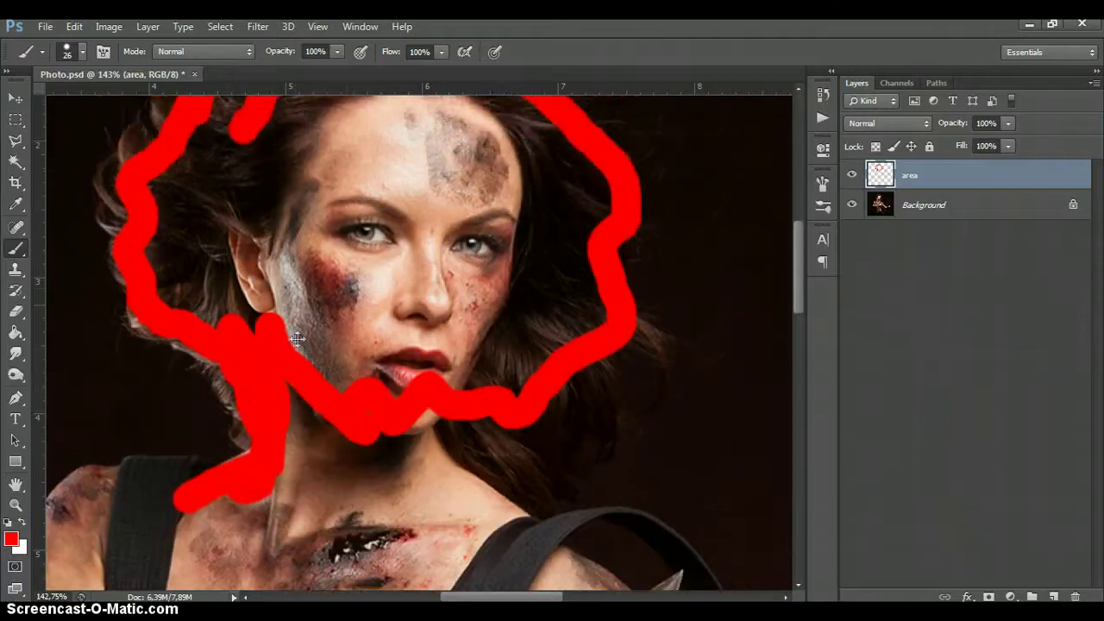
# - Enlarge the brush to 48 and paint the cheek, face and jaw solid red
pyautogui.rightClick(419, 313)
pyautogui.click(402, 324)
pyautogui.moveTo(302, 203)
pyautogui.mouseDown()
pyautogui.moveTo(288, 296)
pyautogui.moveTo(227, 312)
pyautogui.moveTo(167, 264)
pyautogui.moveTo(155, 190)
pyautogui.moveTo(217, 241)
pyautogui.moveTo(329, 276)
pyautogui.moveTo(370, 387)
pyautogui.moveTo(412, 424)
pyautogui.moveTo(471, 415)
pyautogui.moveTo(575, 444)
pyautogui.moveTo(630, 362)
pyautogui.moveTo(578, 288)
pyautogui.mouseUp()
pyautogui.moveTo(564, 335)
pyautogui.mouseDown()
pyautogui.moveTo(544, 414)
pyautogui.moveTo(516, 334)
pyautogui.moveTo(477, 393)
pyautogui.moveTo(548, 220)
pyautogui.moveTo(544, 287)
pyautogui.moveTo(590, 184)
pyautogui.mouseUp()
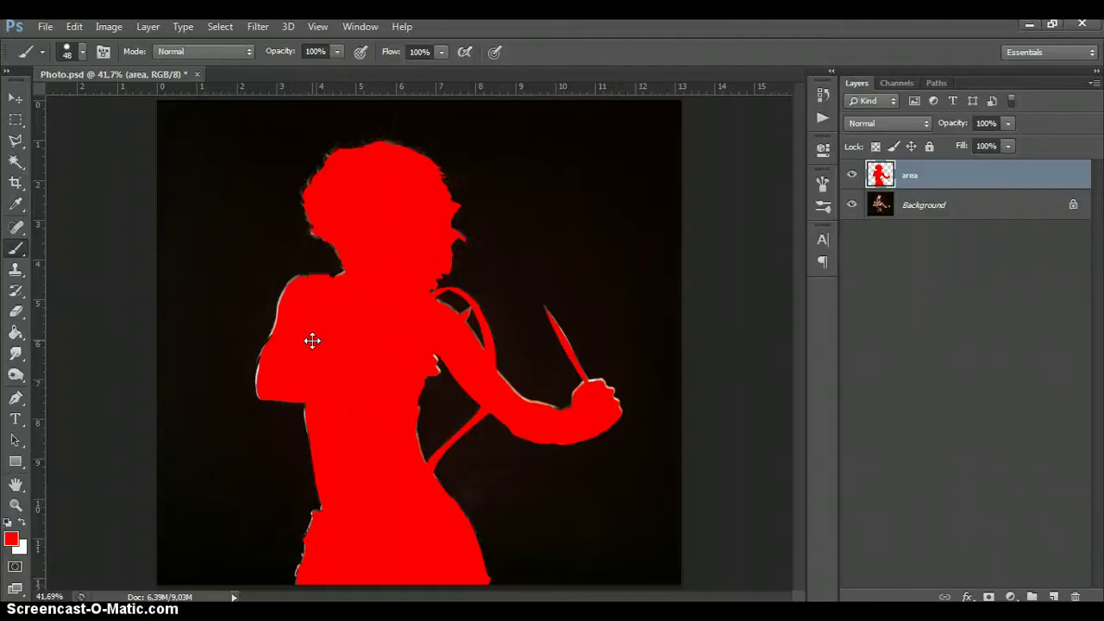
pyautogui.scroll(-2, 312, 341)
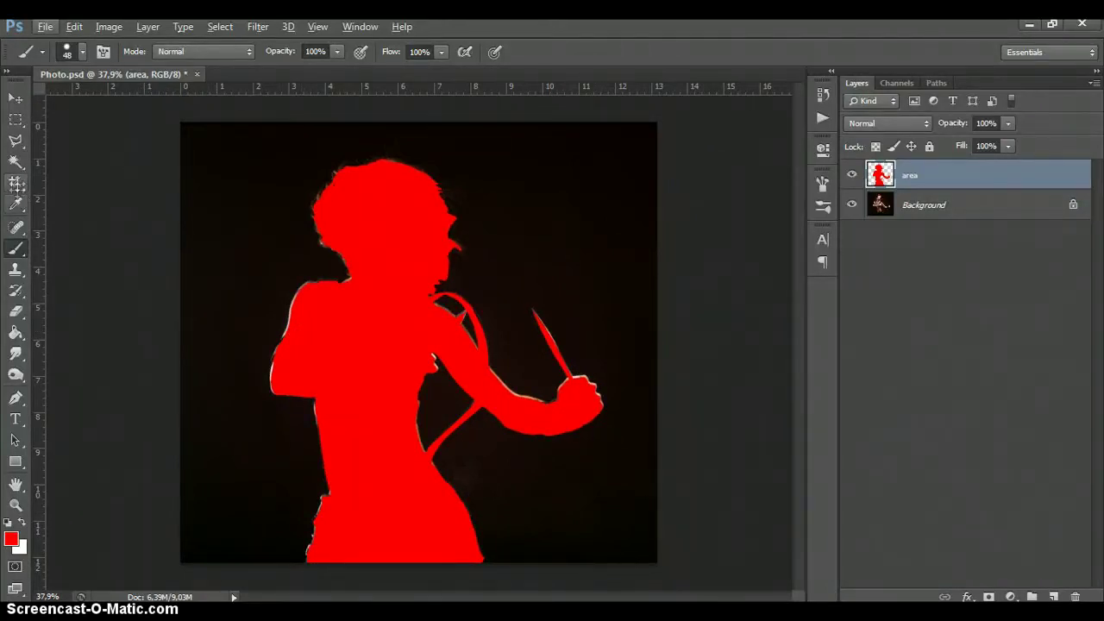
# - Crop outward to add canvas above and on both sides of the photo, and commit
pyautogui.click(16, 179)
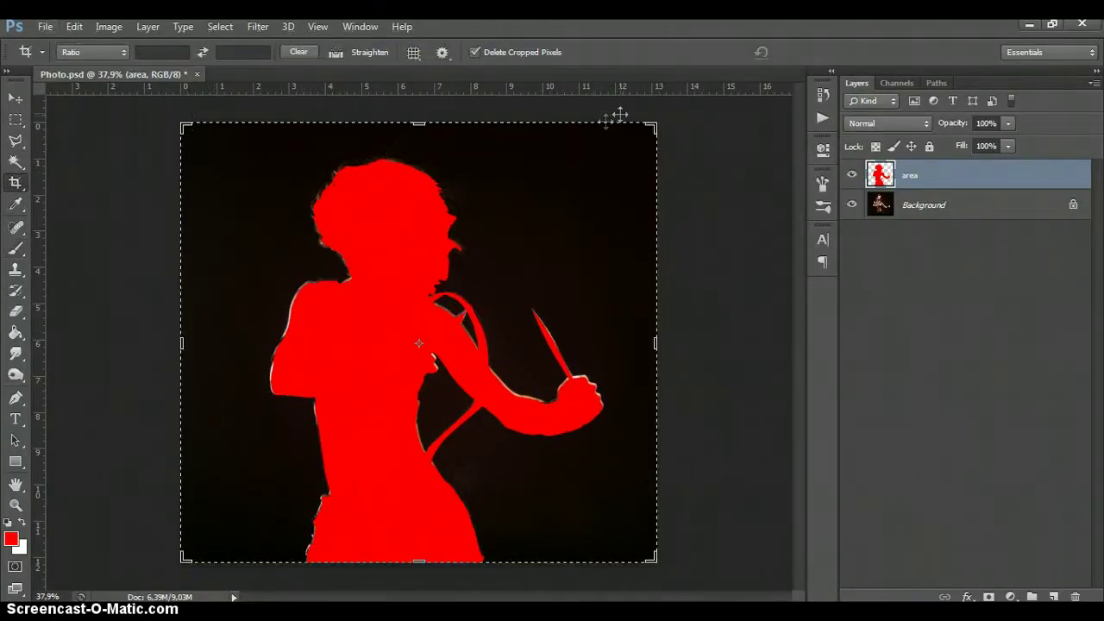
pyautogui.scroll(-1, 633, 118)
pyautogui.moveTo(631, 147); pyautogui.dragTo(668, 112)
pyautogui.moveTo(178, 123); pyautogui.dragTo(141, 98)
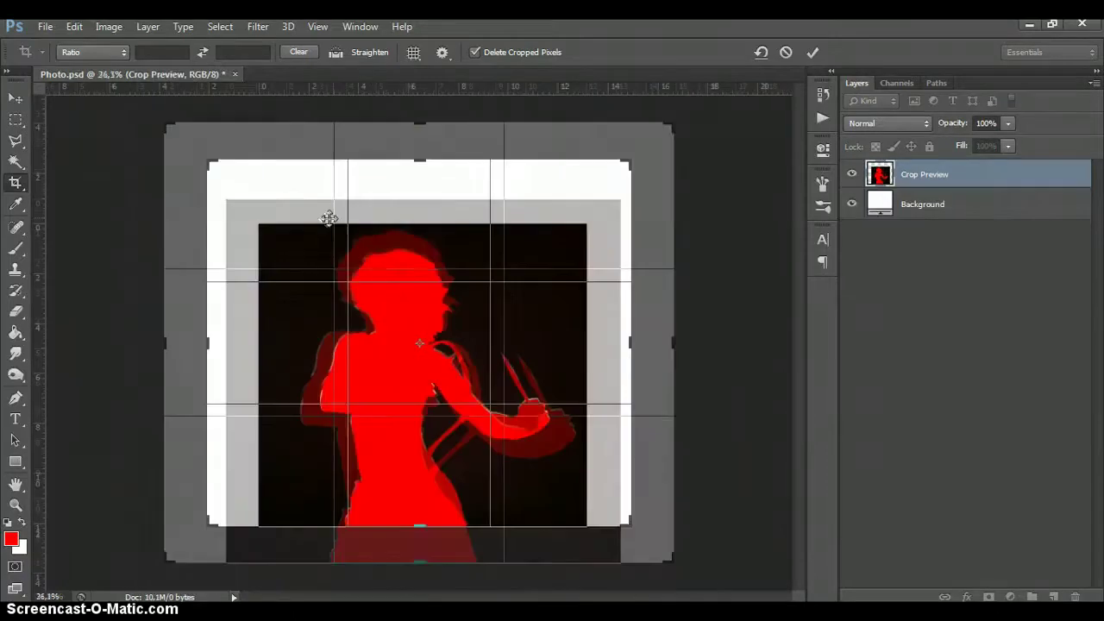
pyautogui.moveTo(631, 161); pyautogui.dragTo(635, 152)
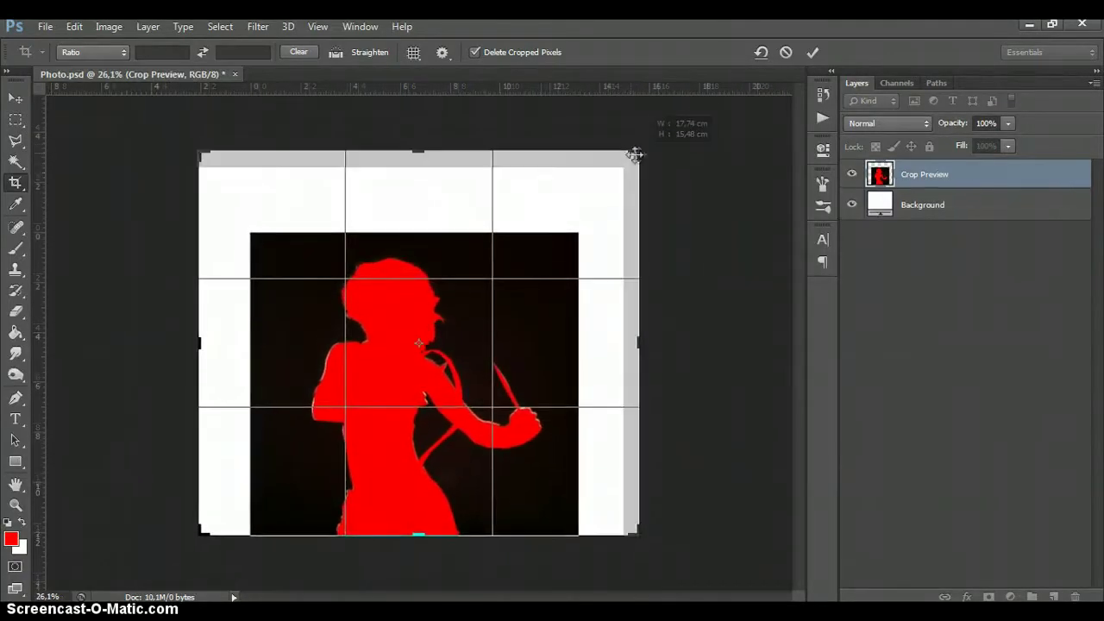
pyautogui.moveTo(198, 156); pyautogui.dragTo(189, 147)
pyautogui.moveTo(647, 147); pyautogui.dragTo(645, 149)
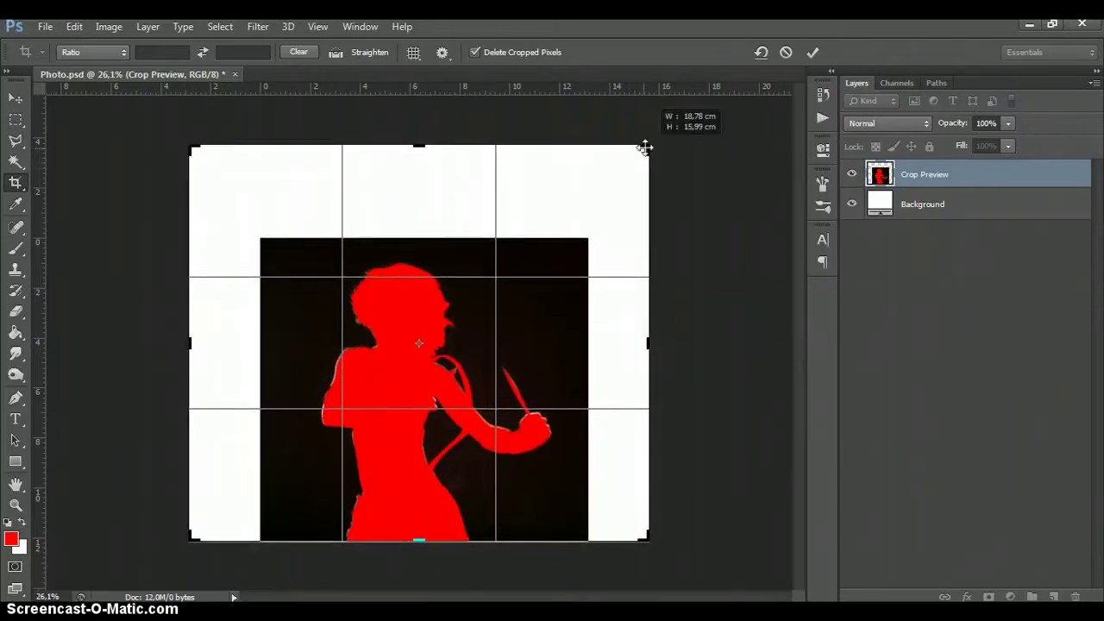
pyautogui.click(812, 52)
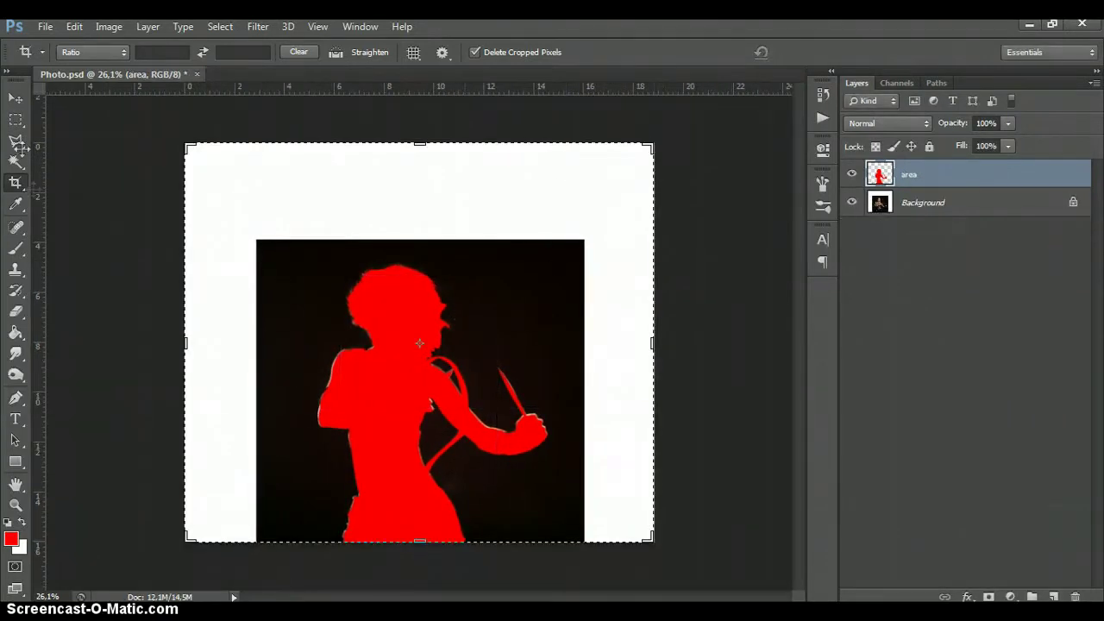
pyautogui.click(16, 98)
pyautogui.scroll(2, 439, 423)
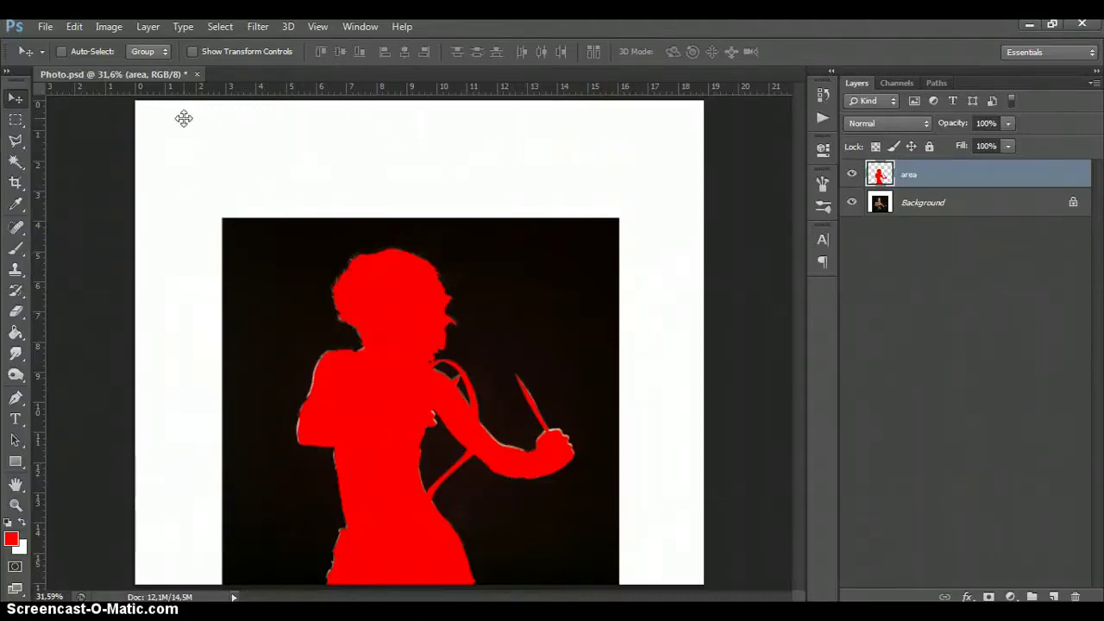
pyautogui.click(109, 25)
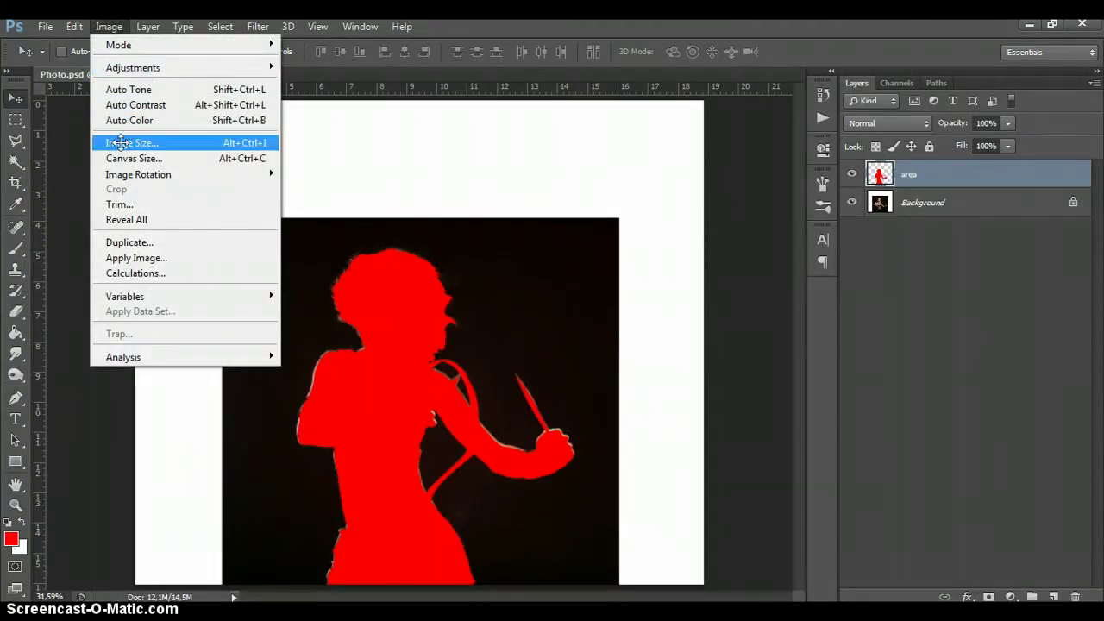
# - Resize the image width from 2225 to 2000 pixels with proportions constrained
pyautogui.click(123, 143)
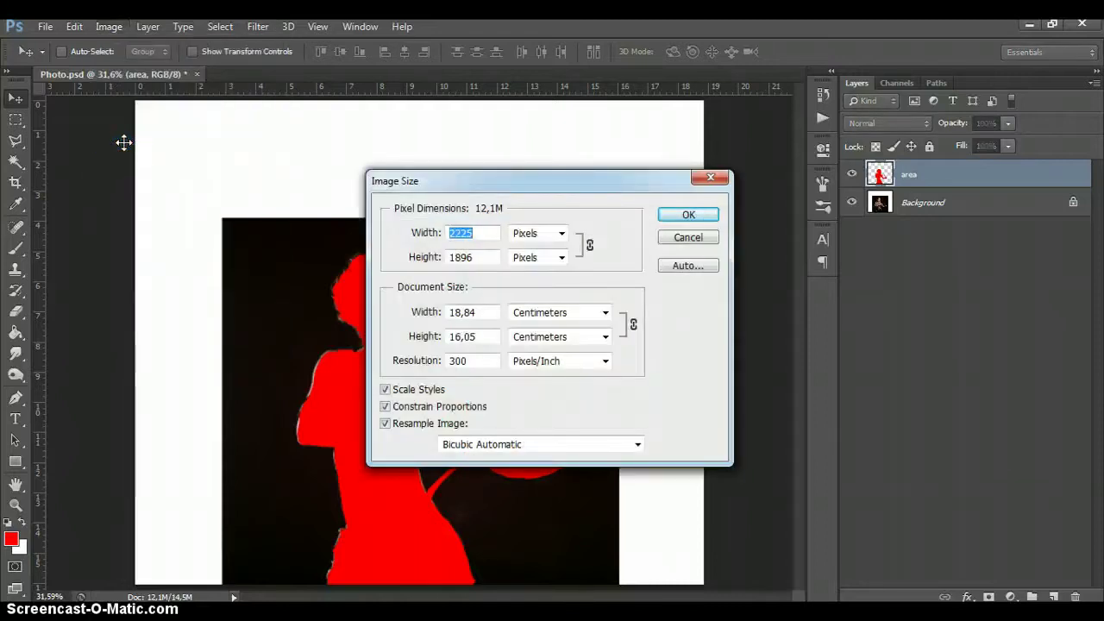
pyautogui.click(481, 234)
pyautogui.doubleClick(482, 234)
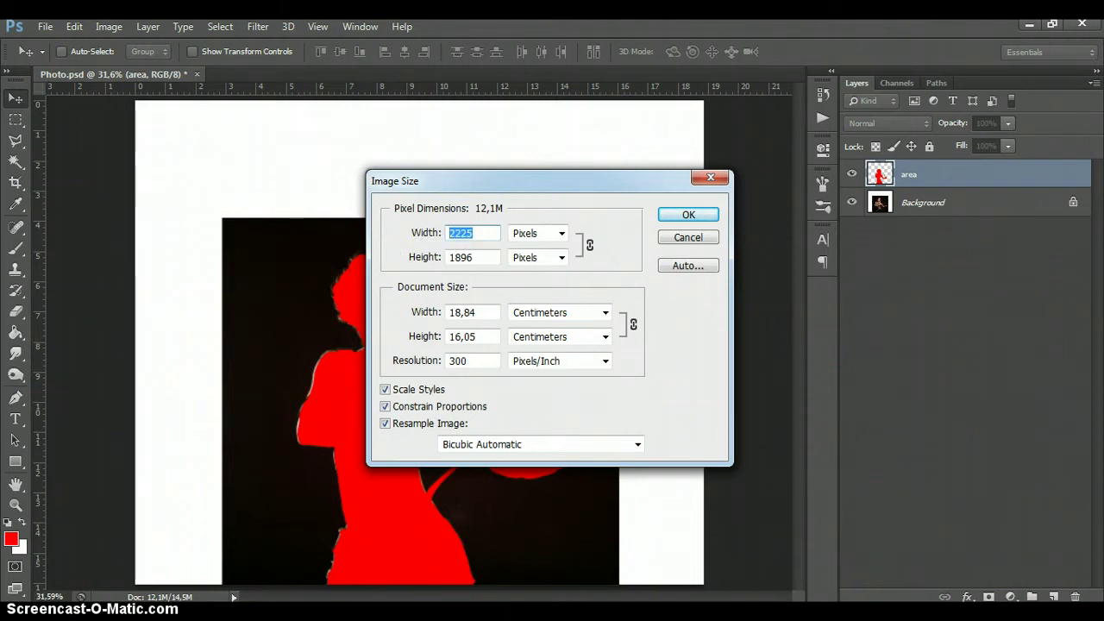
pyautogui.write('2000')
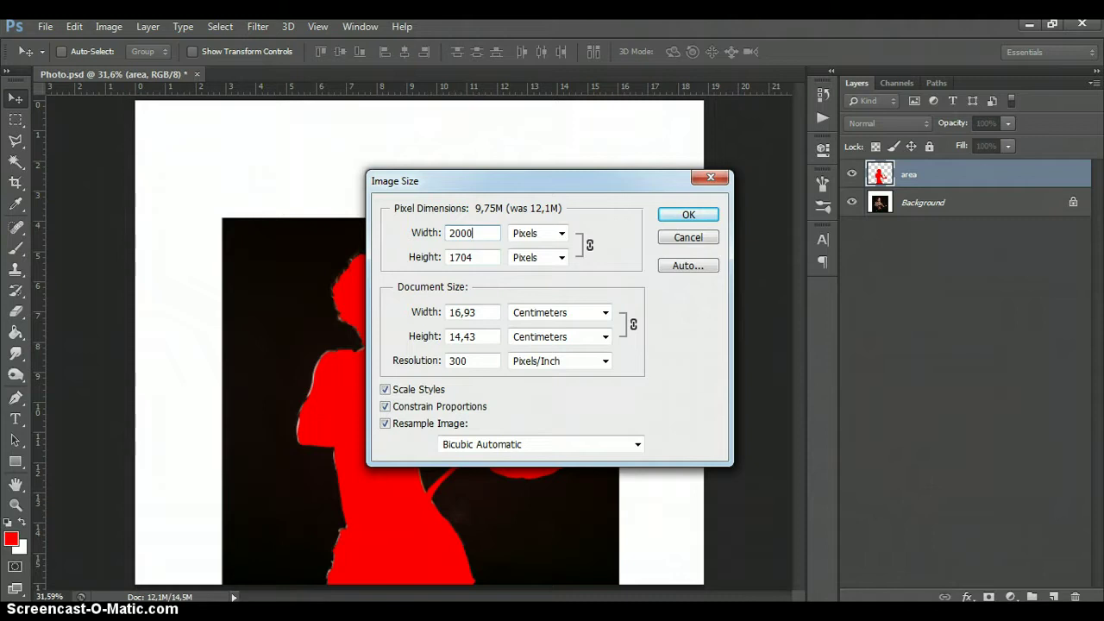
pyautogui.click(678, 215)
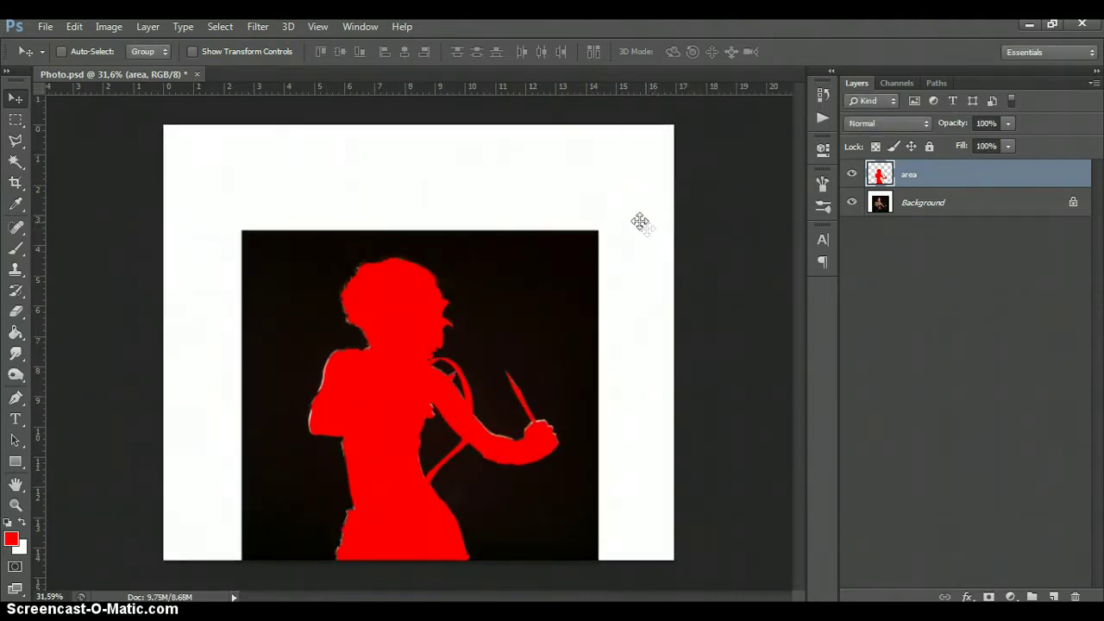
pyautogui.click(180, 595)
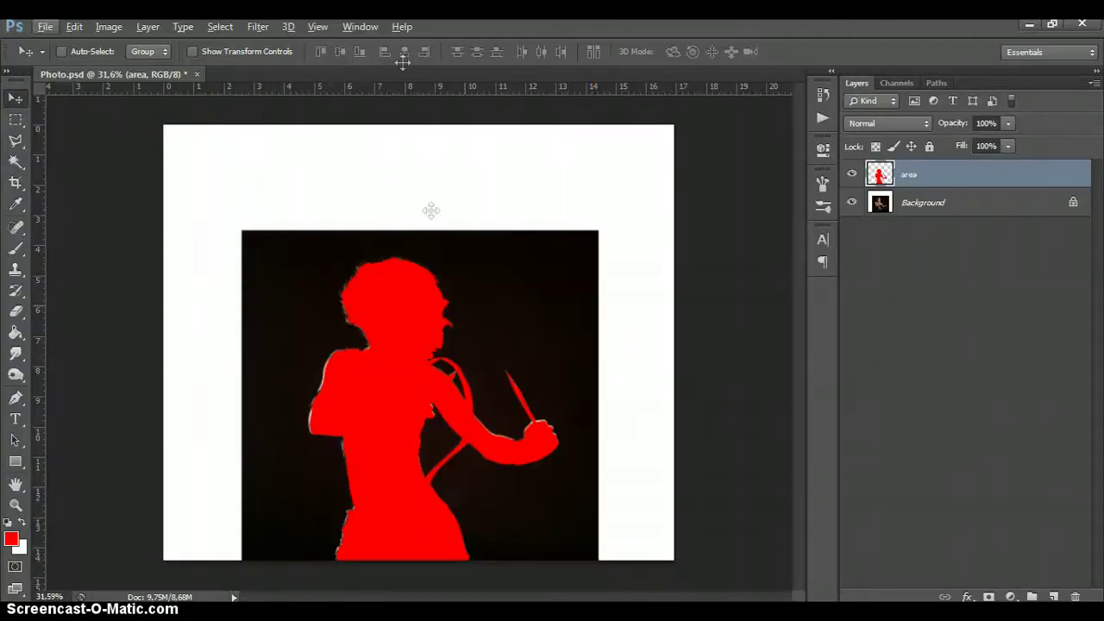
# - Play the Rain Photoshop Action from the Actions panel and continue past its message
pyautogui.click(366, 27)
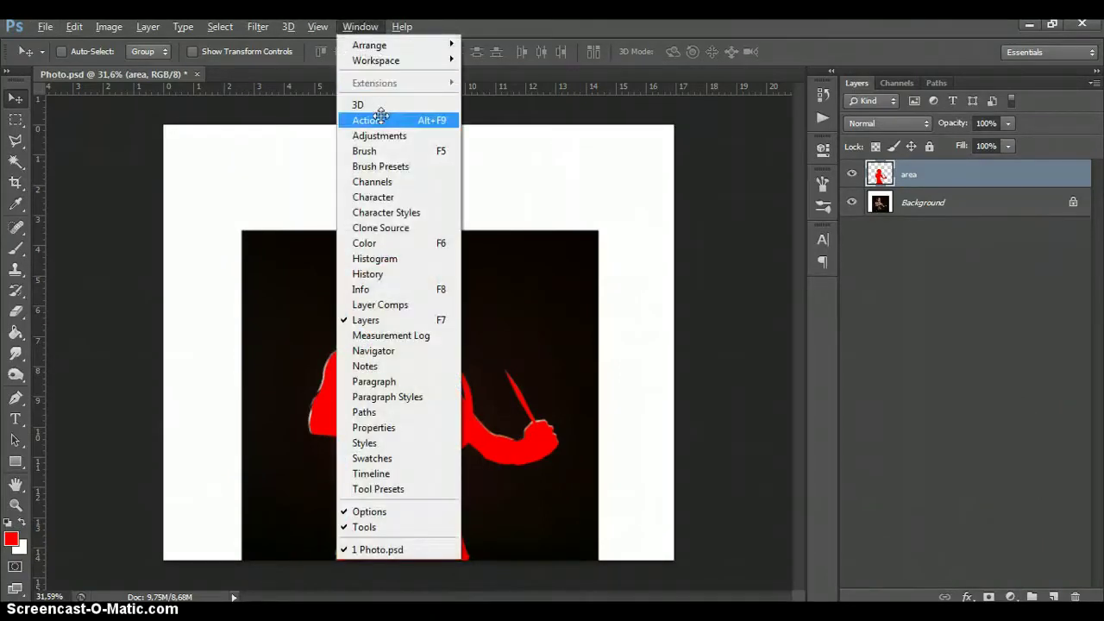
pyautogui.click(377, 116)
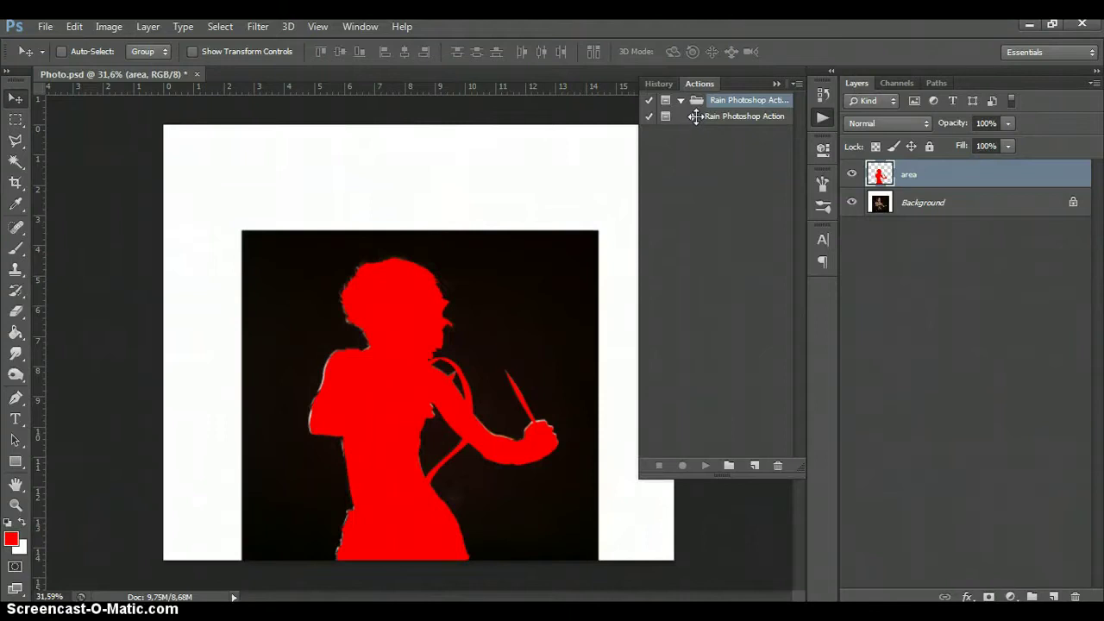
pyautogui.click(694, 116)
pyautogui.click(711, 116)
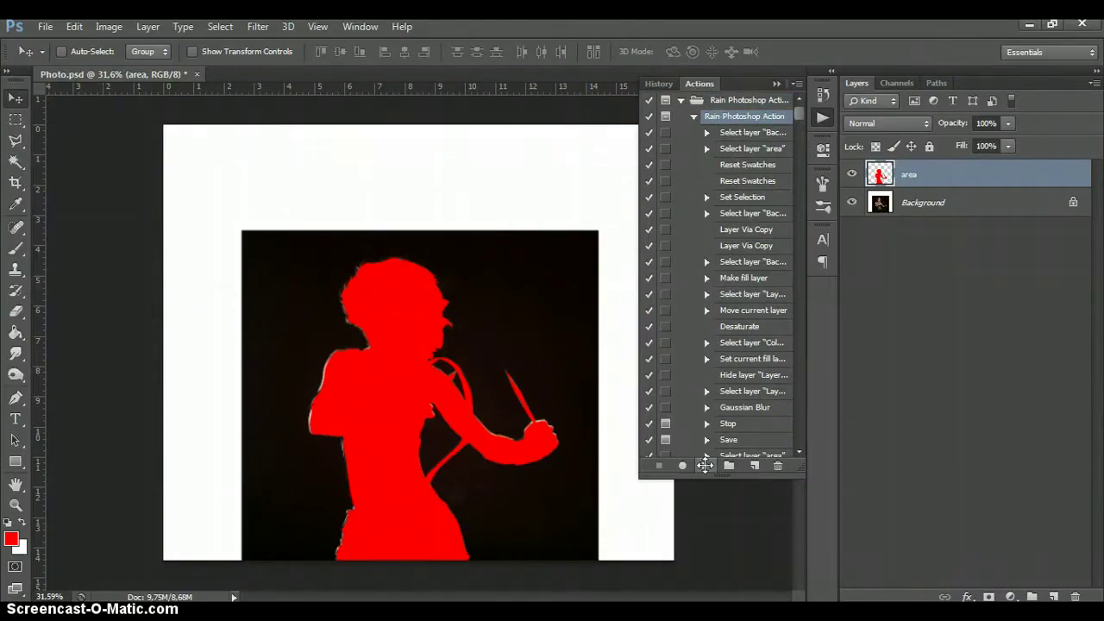
pyautogui.click(705, 465)
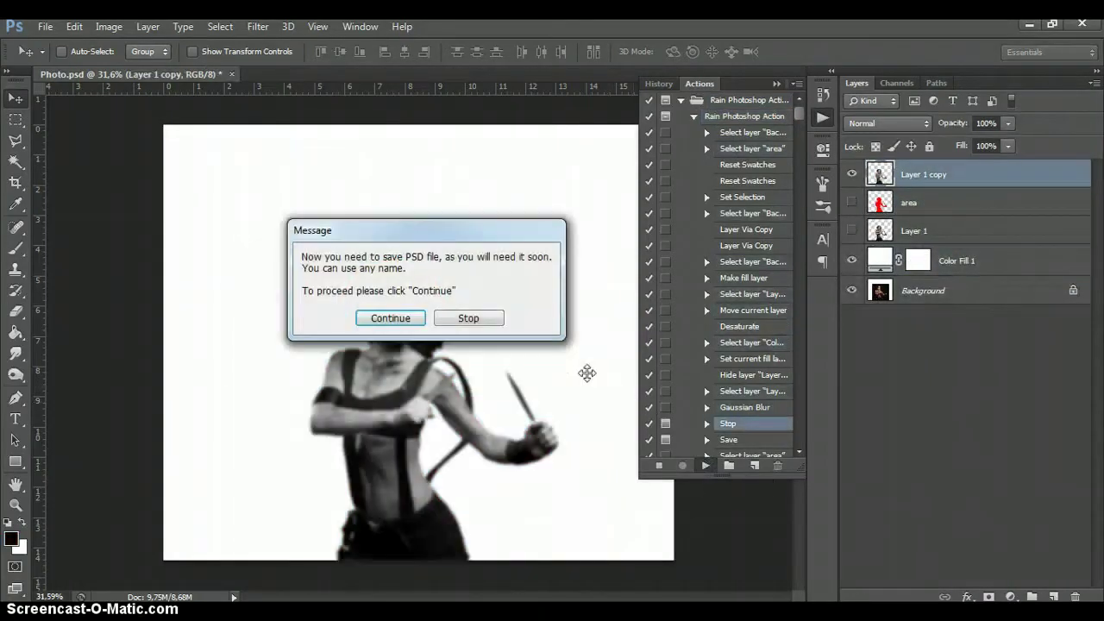
pyautogui.moveTo(442, 231); pyautogui.dragTo(449, 210)
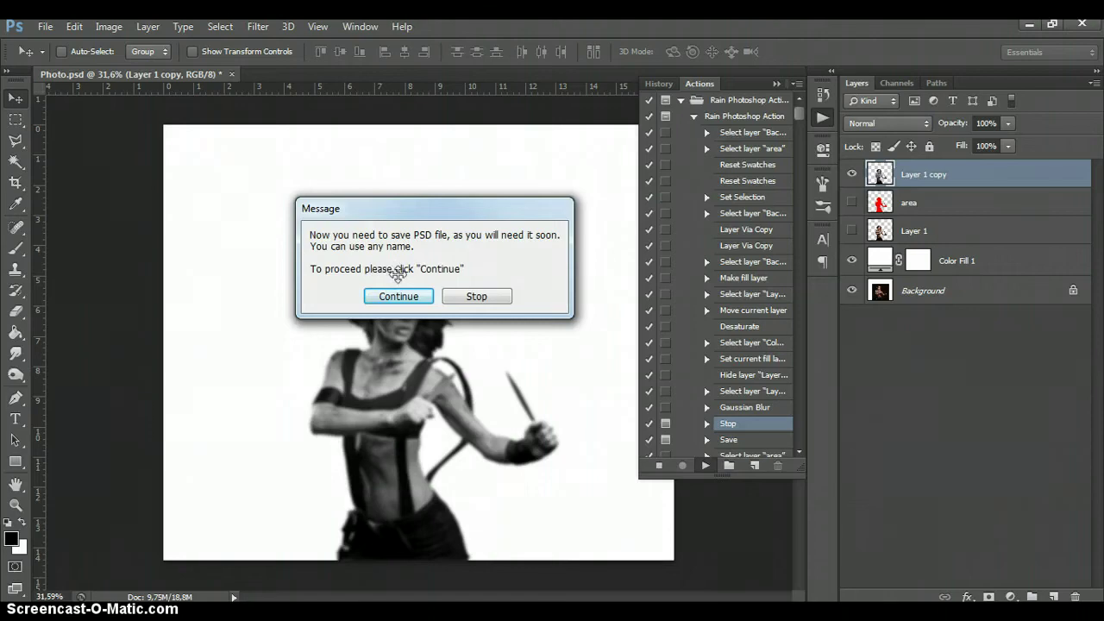
pyautogui.click(399, 295)
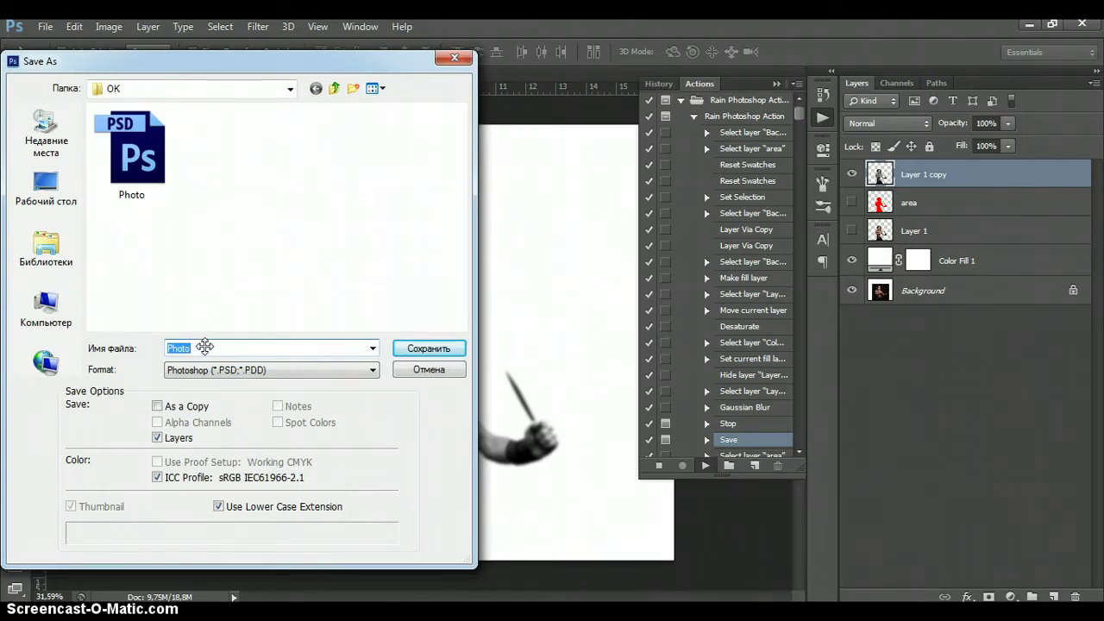
# - Replace the file name 'Photo' with 'Image' and save the PSD so the action resumes
pyautogui.click(204, 346)
pyautogui.doubleClick(177, 349)
pyautogui.click(198, 348)
pyautogui.doubleClick(198, 348)
pyautogui.press('BackSpace')
pyautogui.write('Image')
pyautogui.click(428, 349)
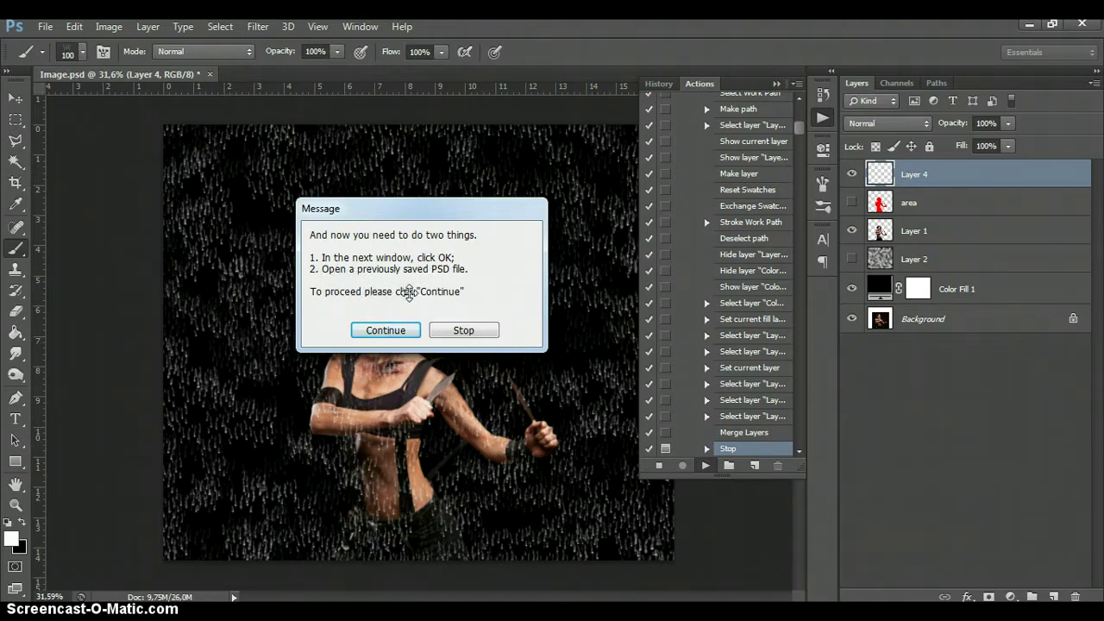
# - Continue the action, accept displacement scale 10, and use the saved PSD as displacement map
pyautogui.click(383, 331)
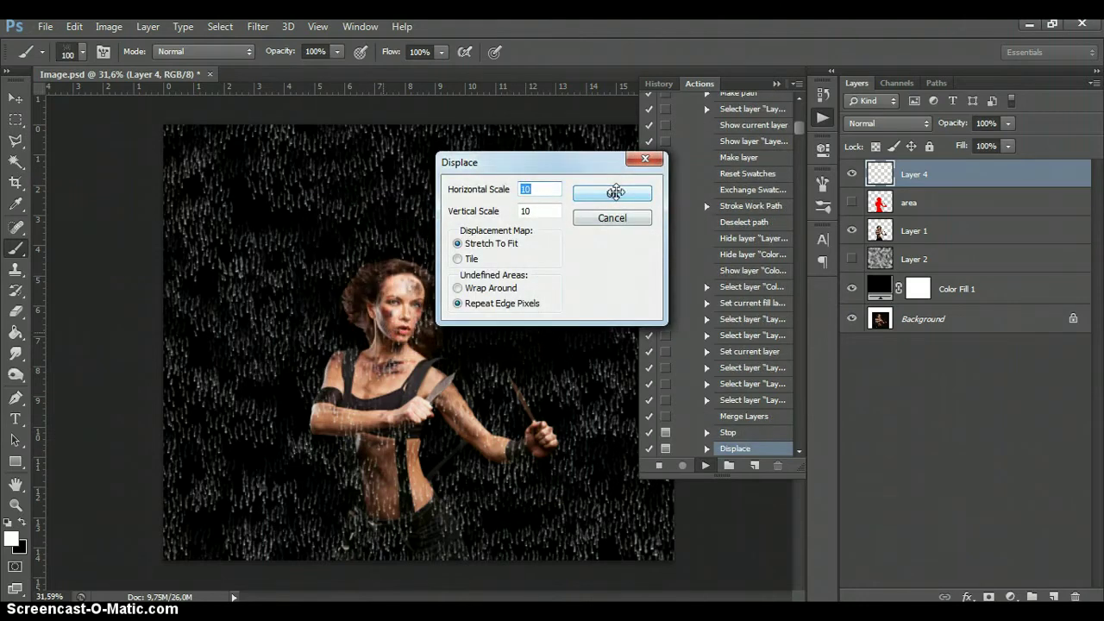
pyautogui.click(609, 194)
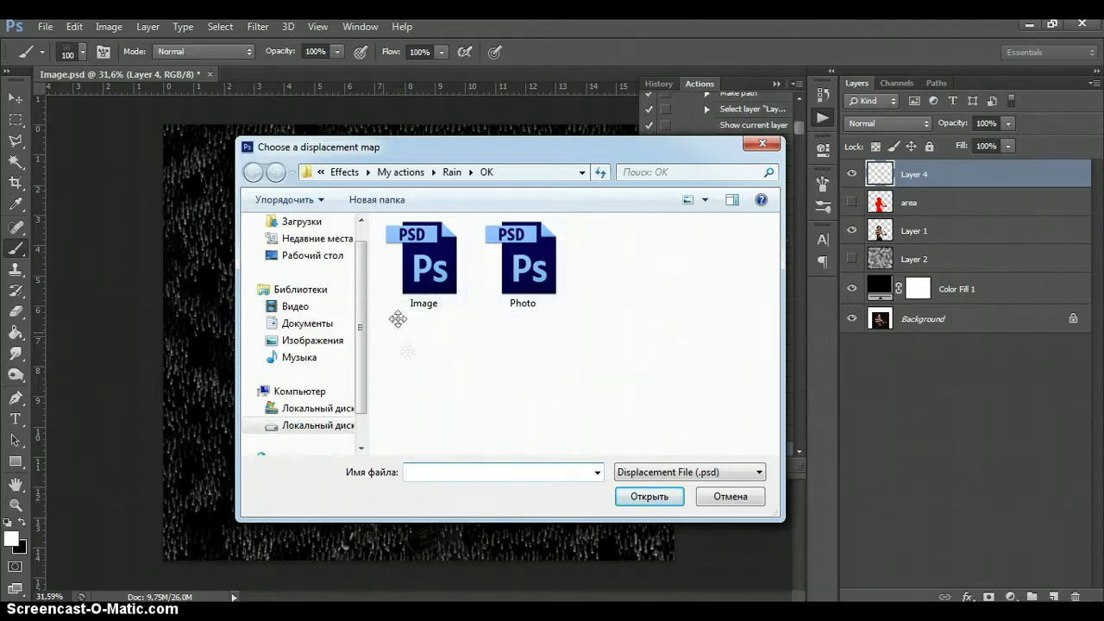
pyautogui.doubleClick(426, 251)
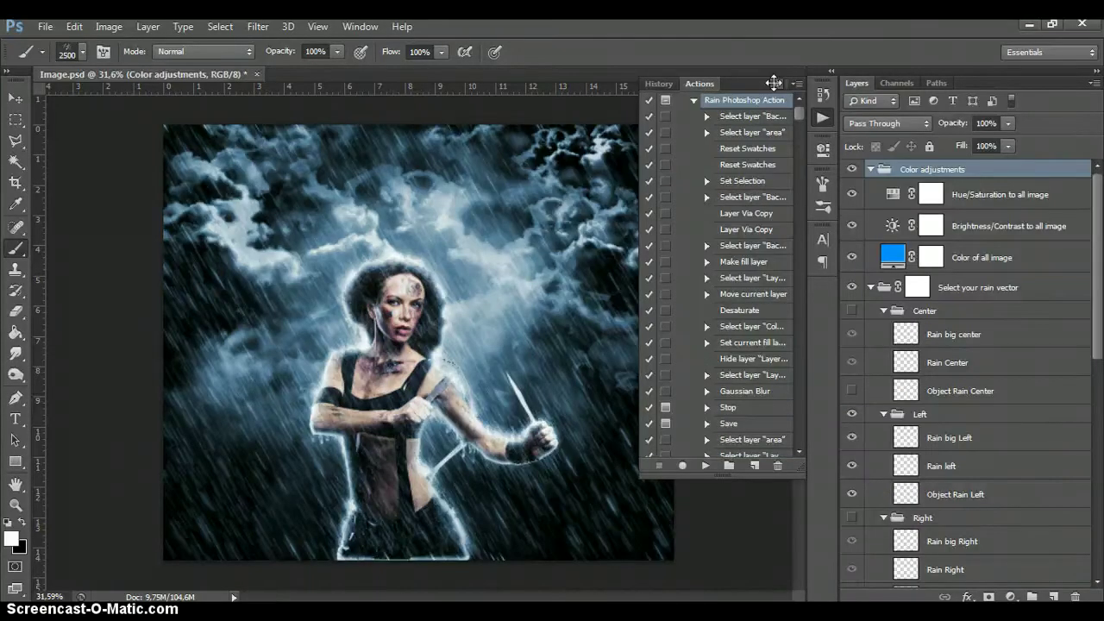
pyautogui.click(772, 83)
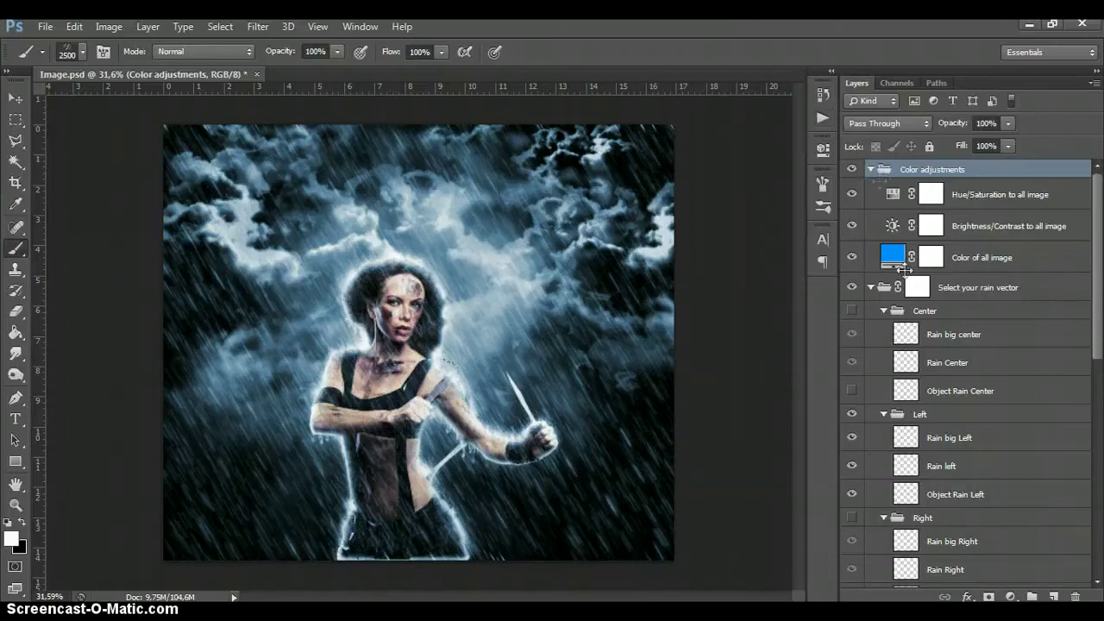
# - Expand then close all other layer groups, and collapse the Color adjustments group
pyautogui.rightClick(870, 169)
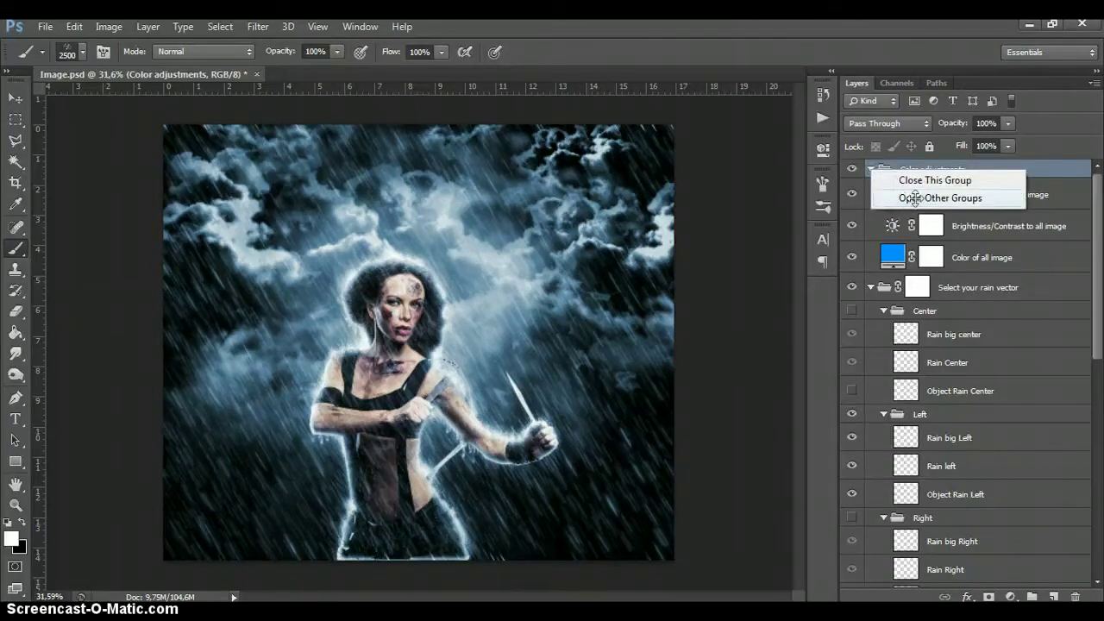
pyautogui.click(945, 198)
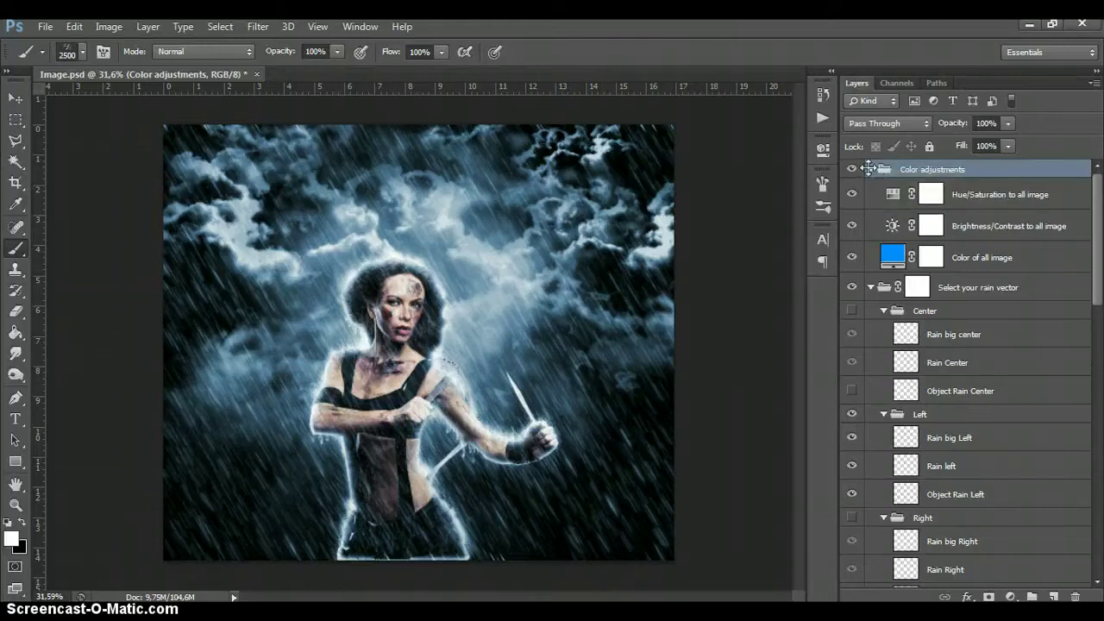
pyautogui.rightClick(870, 168)
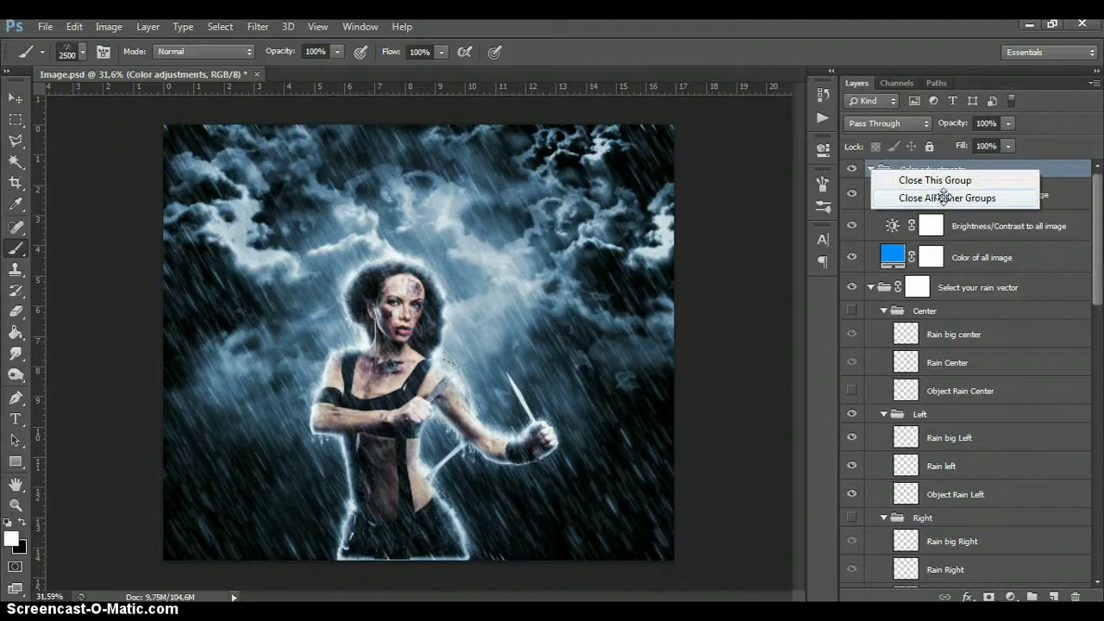
pyautogui.click(945, 197)
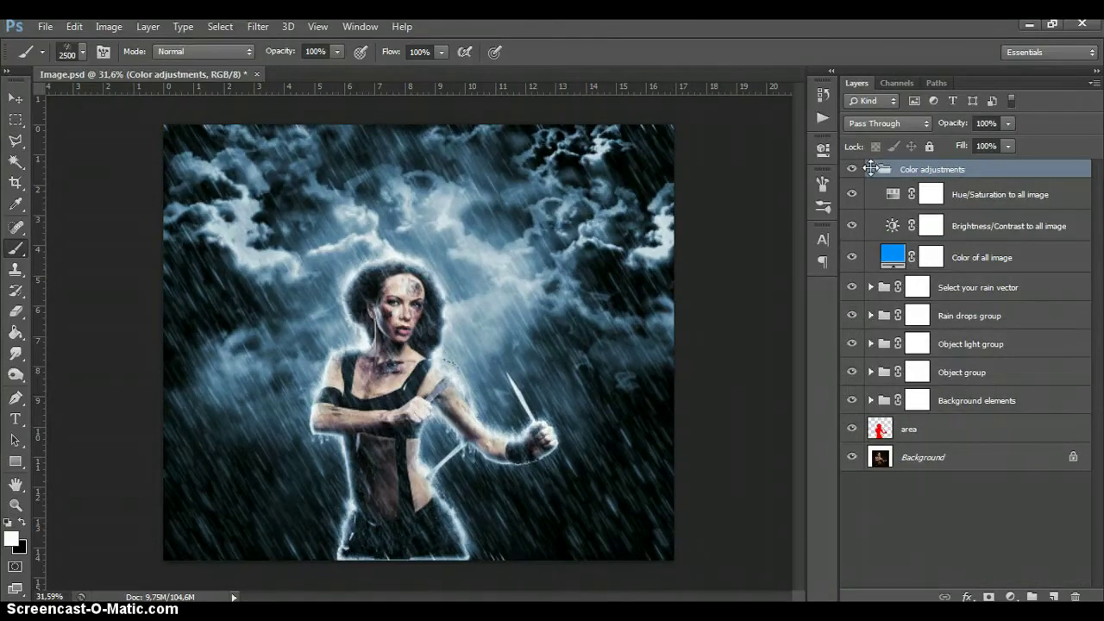
pyautogui.click(870, 169)
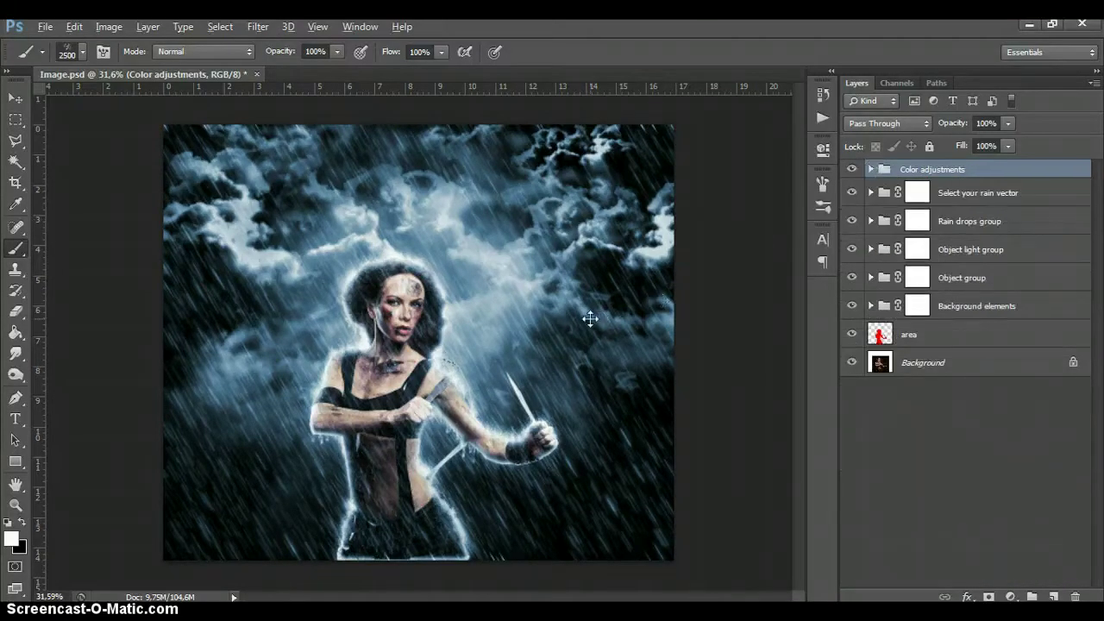
pyautogui.scroll(1, 589, 319)
pyautogui.scroll(-1, 590, 319)
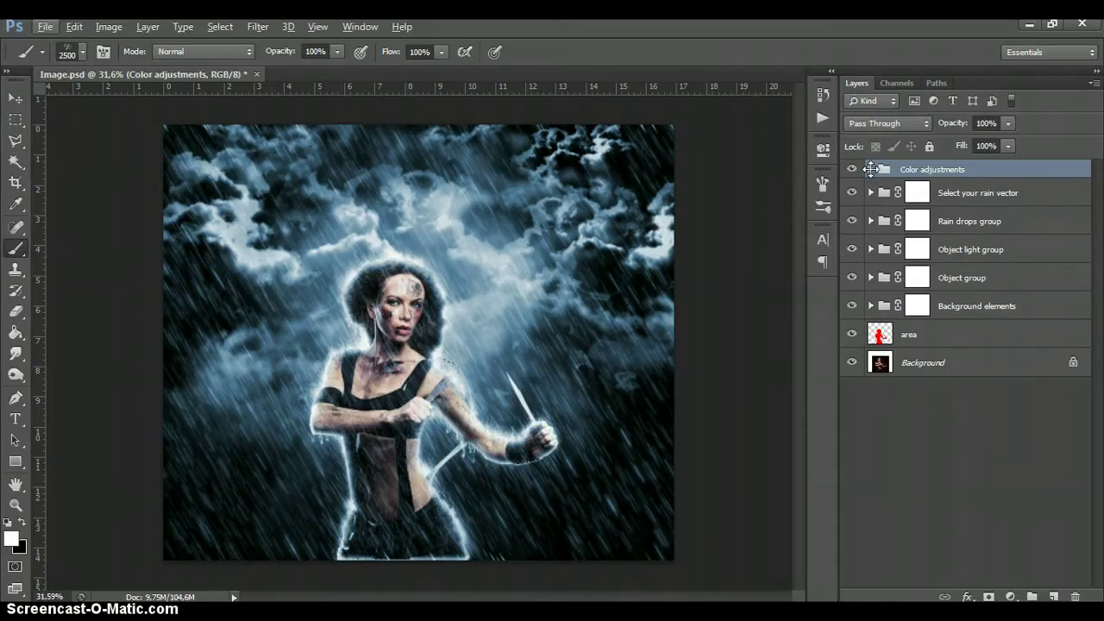
# - Set the Hue/Saturation adjustment's Saturation and Hue both to 0
pyautogui.click(870, 169)
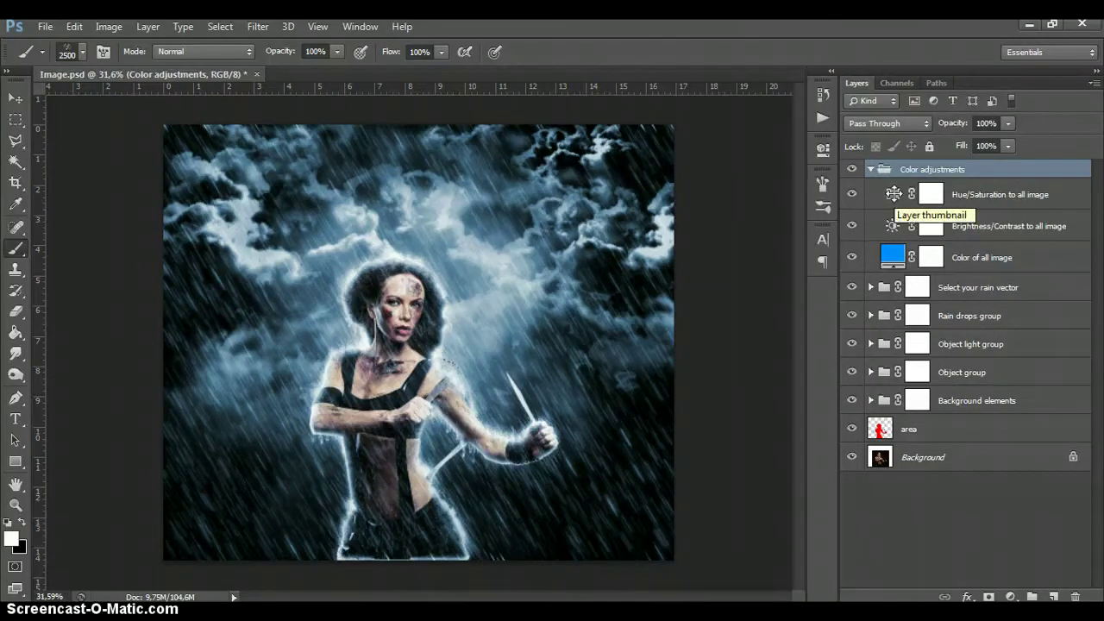
pyautogui.doubleClick(893, 193)
pyautogui.moveTo(685, 284); pyautogui.dragTo(657, 256)
pyautogui.click(767, 267)
pyautogui.write('0')
pyautogui.click(766, 233)
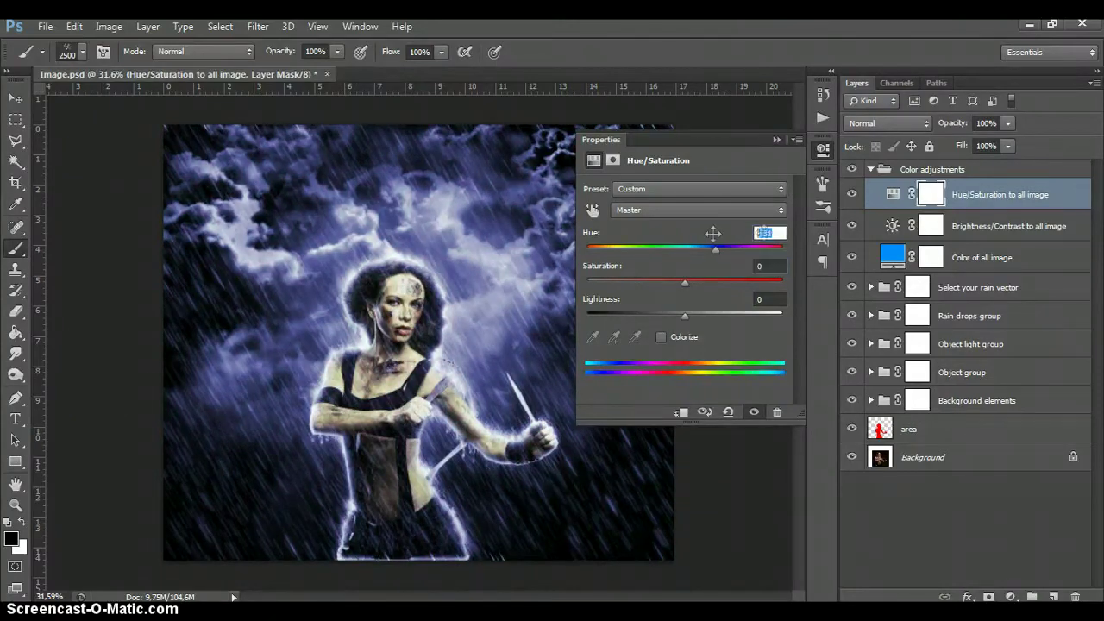
pyautogui.write('0')
pyautogui.click(776, 139)
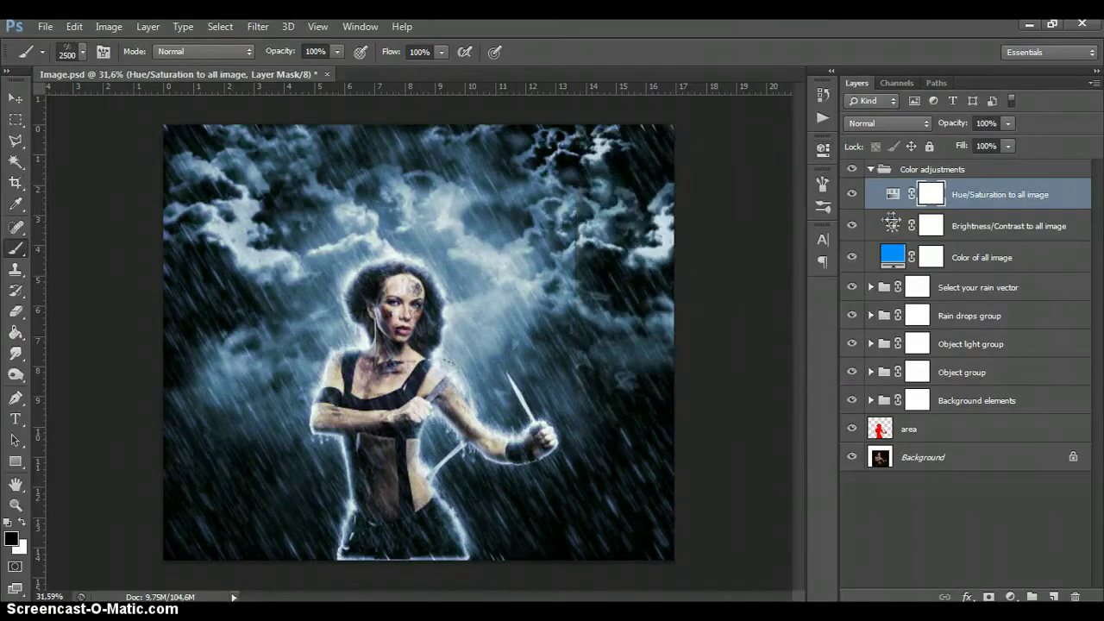
# - Raise the Brightness/Contrast adjustment's Contrast to 35
pyautogui.doubleClick(892, 224)
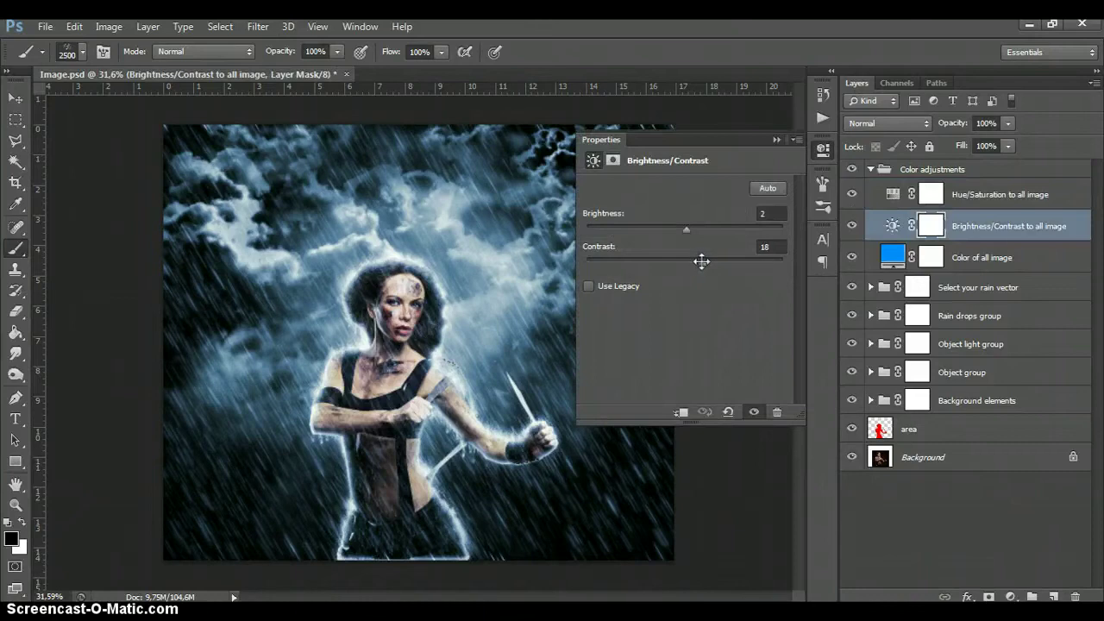
pyautogui.moveTo(702, 262)
pyautogui.mouseDown()
pyautogui.moveTo(731, 263)
pyautogui.moveTo(718, 262)
pyautogui.mouseUp()
pyautogui.click(776, 139)
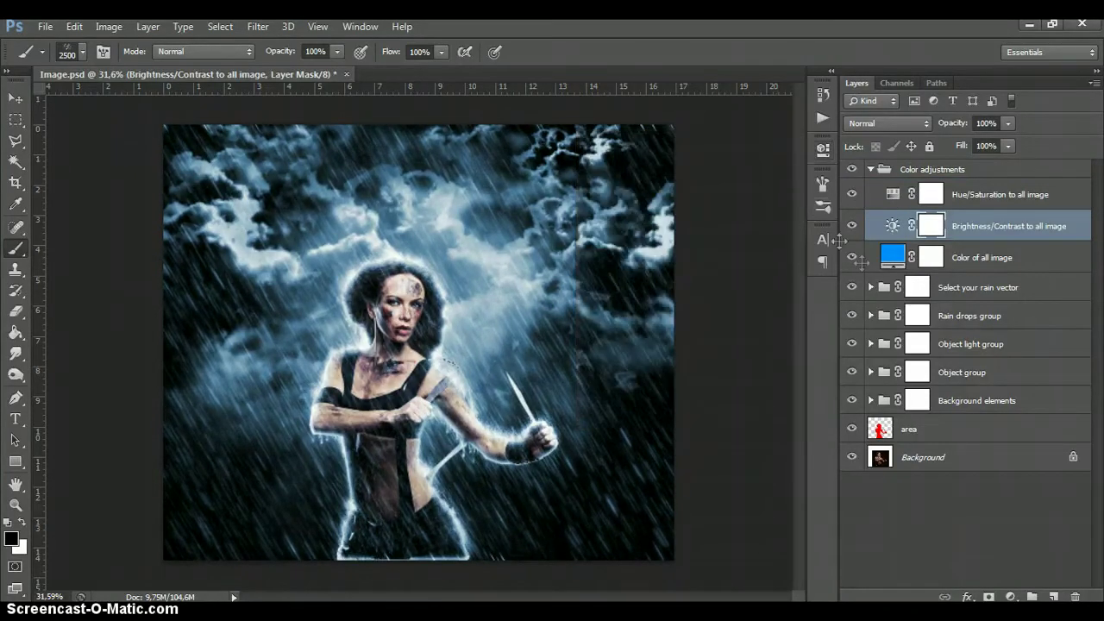
# - Preview other hues for the Color of all image fill, then discard them, keeping blue 0090ff
pyautogui.doubleClick(888, 253)
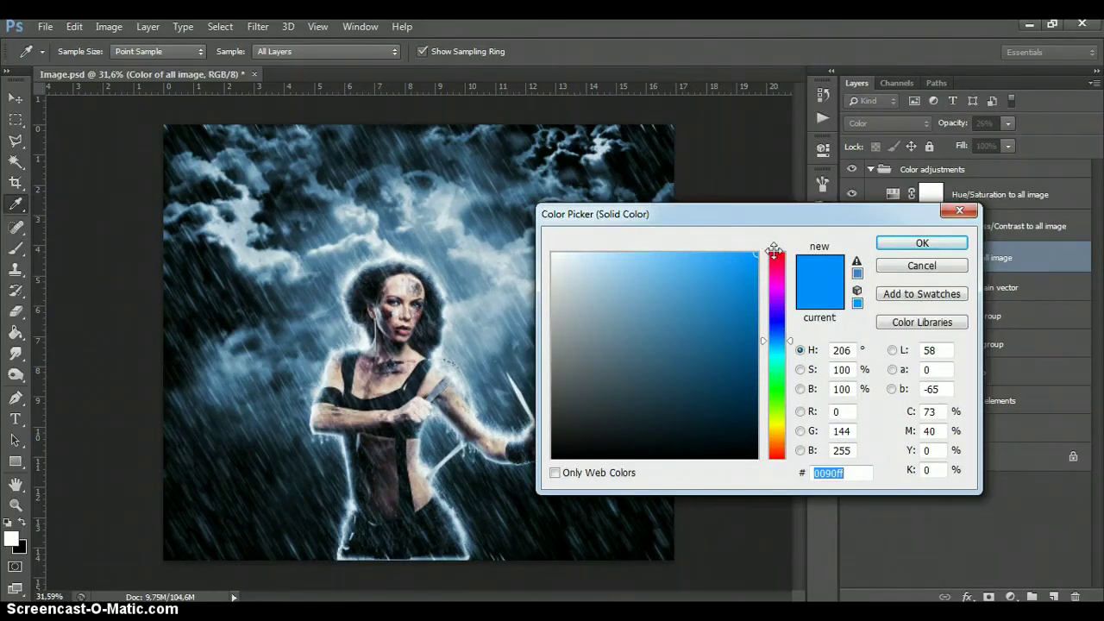
pyautogui.moveTo(774, 269); pyautogui.dragTo(776, 420)
pyautogui.click(888, 265)
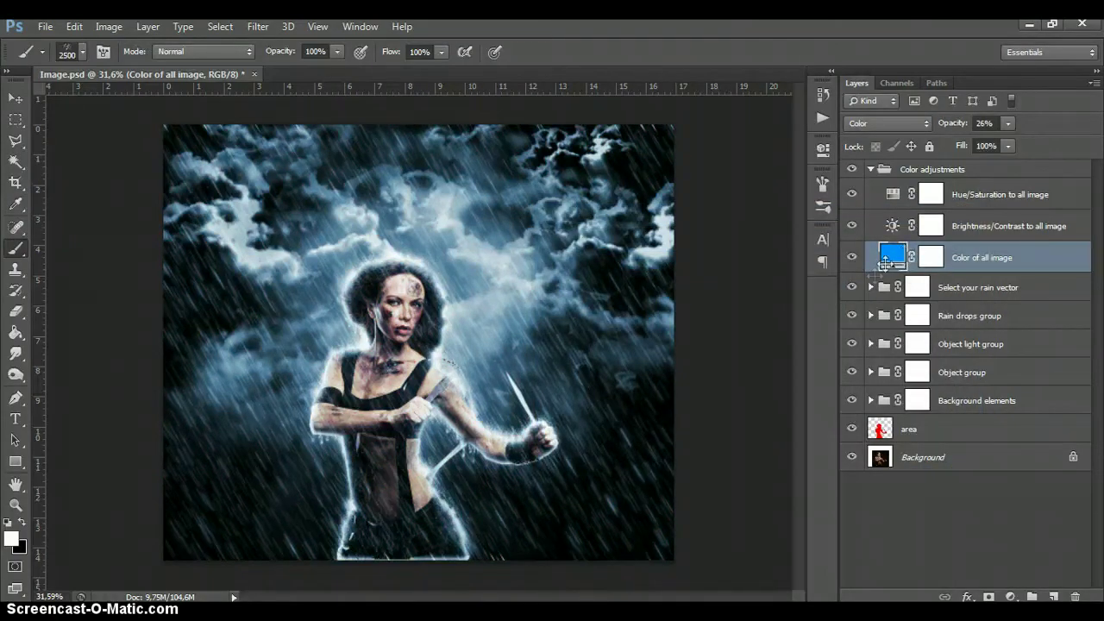
pyautogui.click(871, 169)
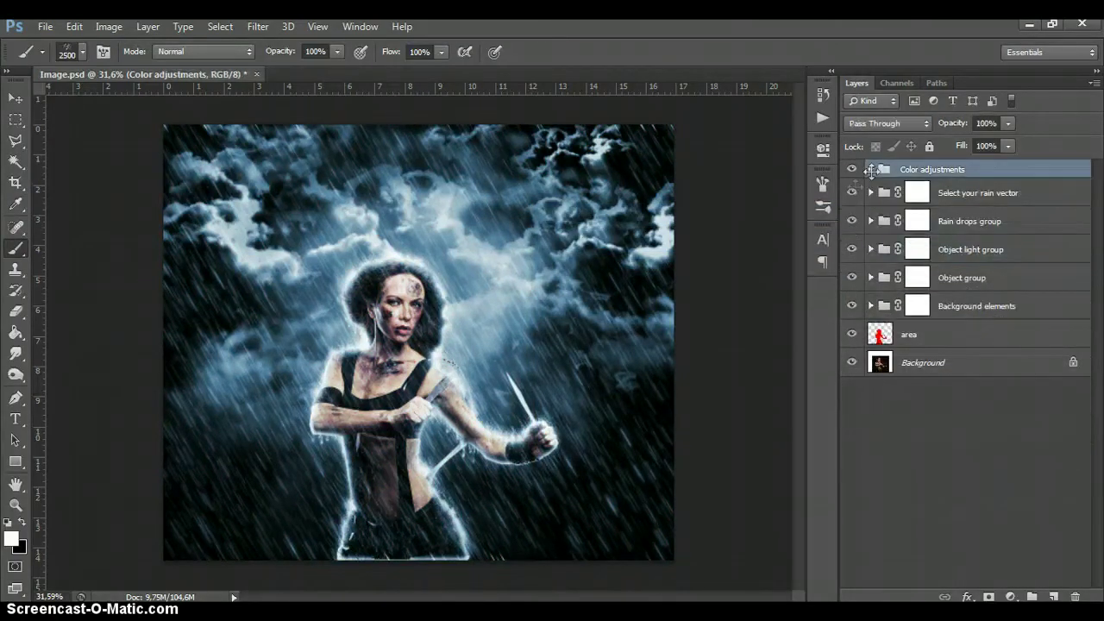
# - Zoom in on the figure and back out, then expand the Background elements group's layers
pyautogui.scroll(5, 431, 435)
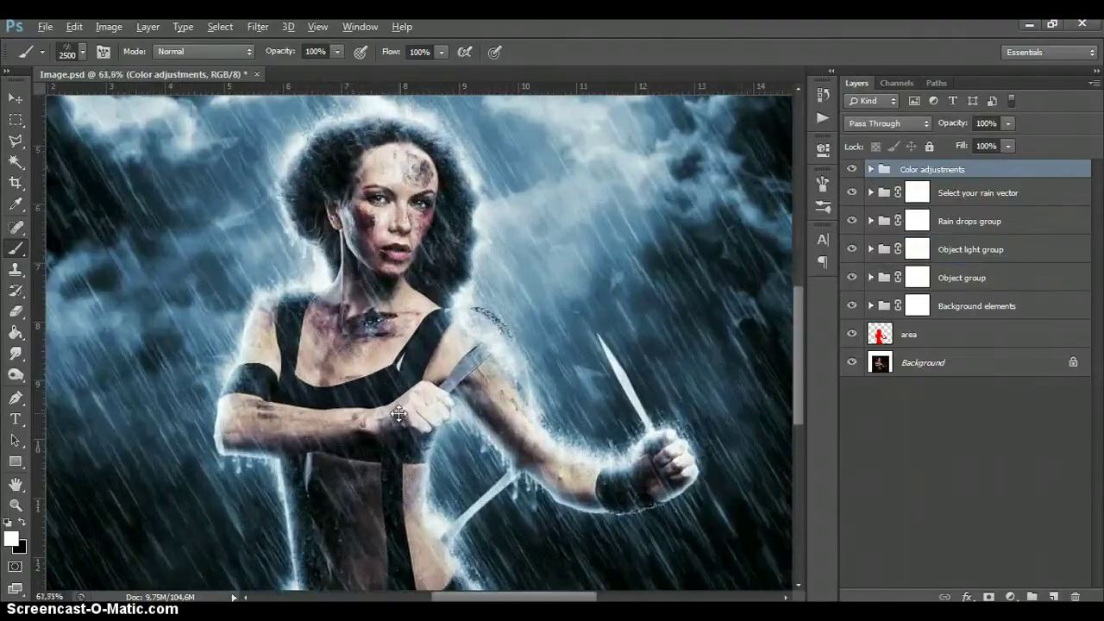
pyautogui.scroll(3, 397, 414)
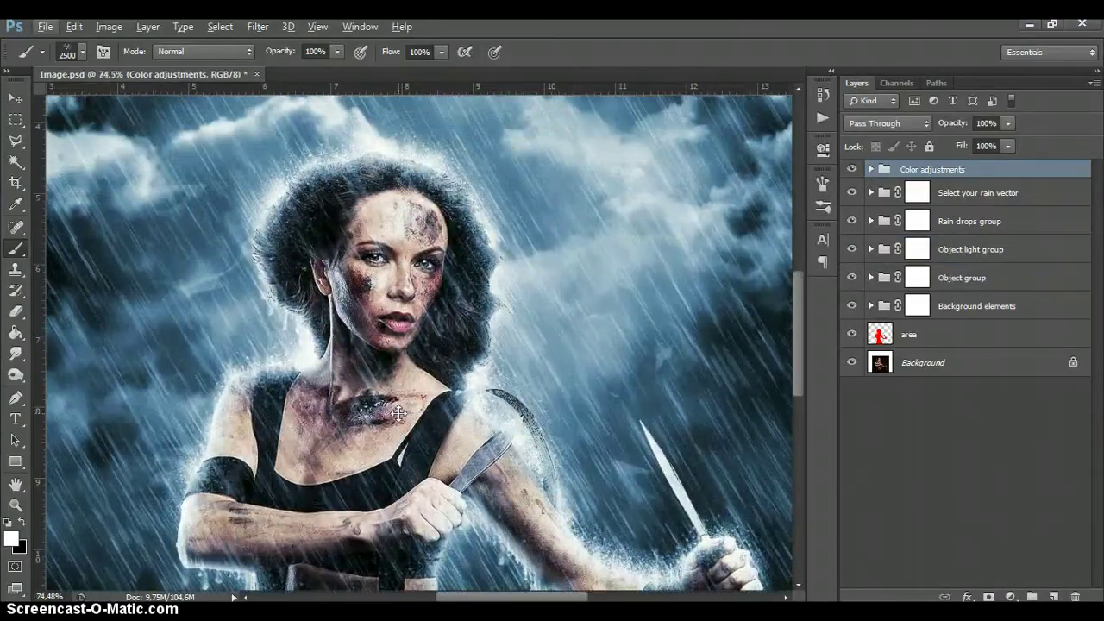
pyautogui.scroll(-8, 406, 388)
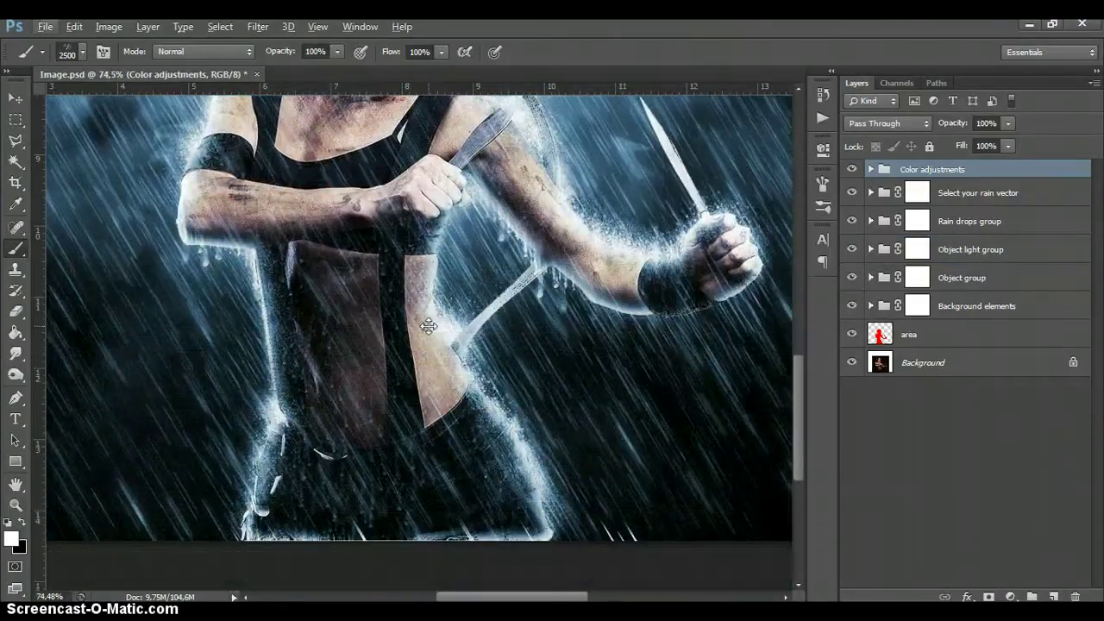
pyautogui.scroll(-5, 429, 326)
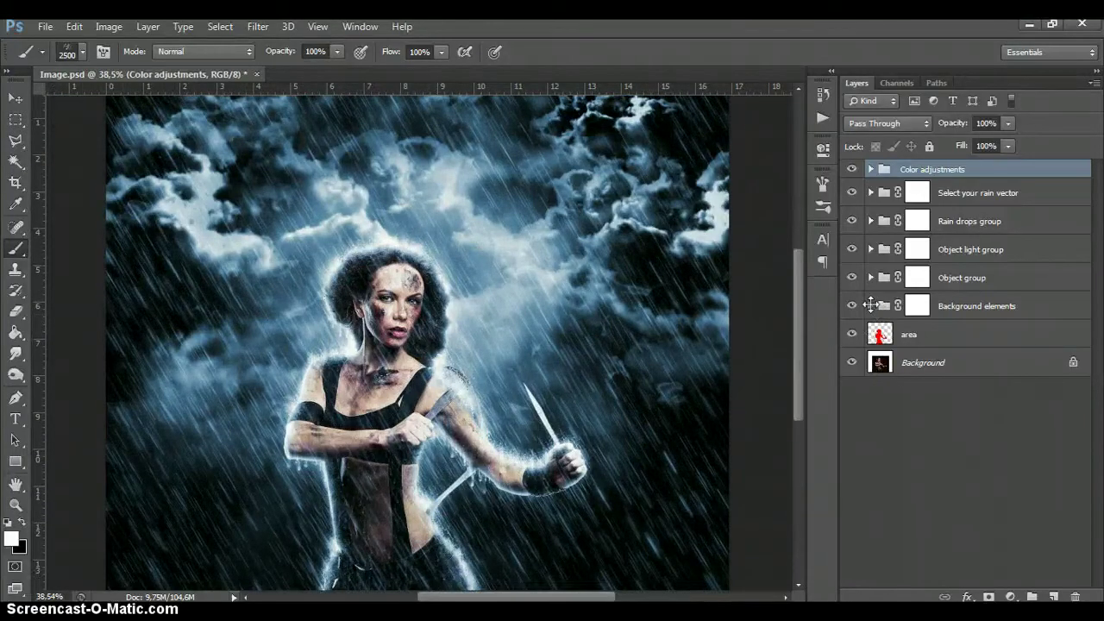
pyautogui.click(870, 305)
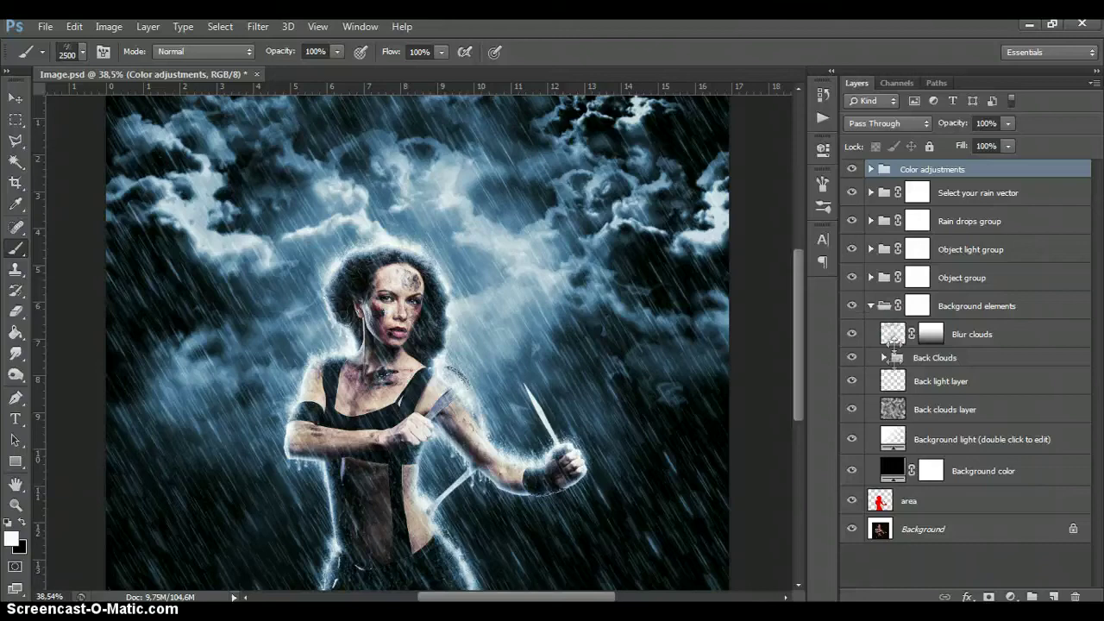
# - Change the Background color fill from black to dark navy blue #00214e
pyautogui.doubleClick(886, 464)
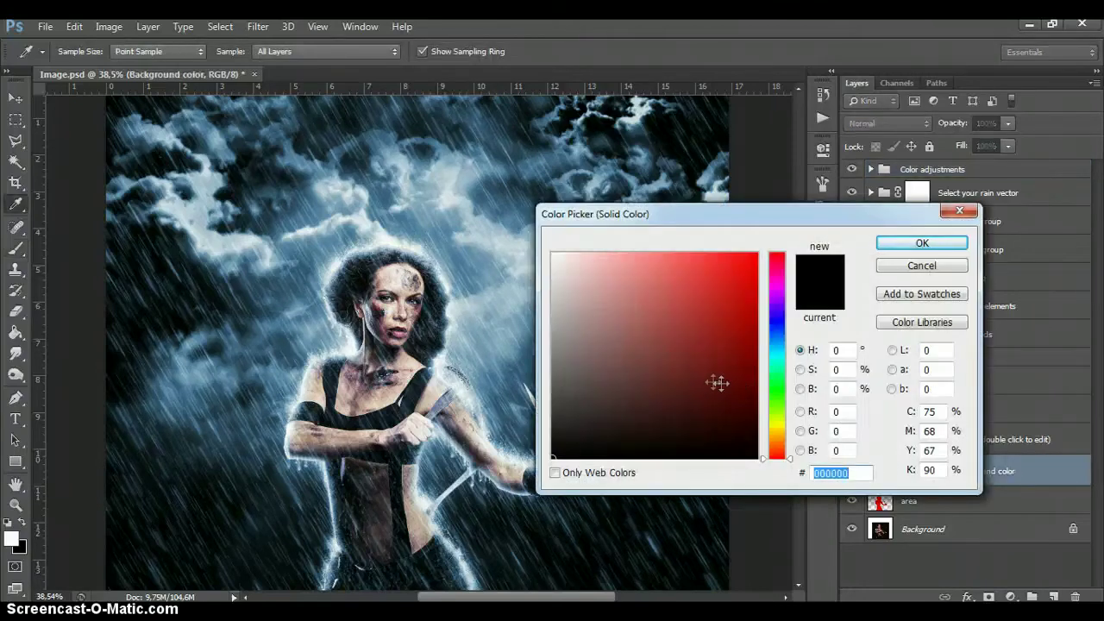
pyautogui.click(758, 341)
pyautogui.click(755, 377)
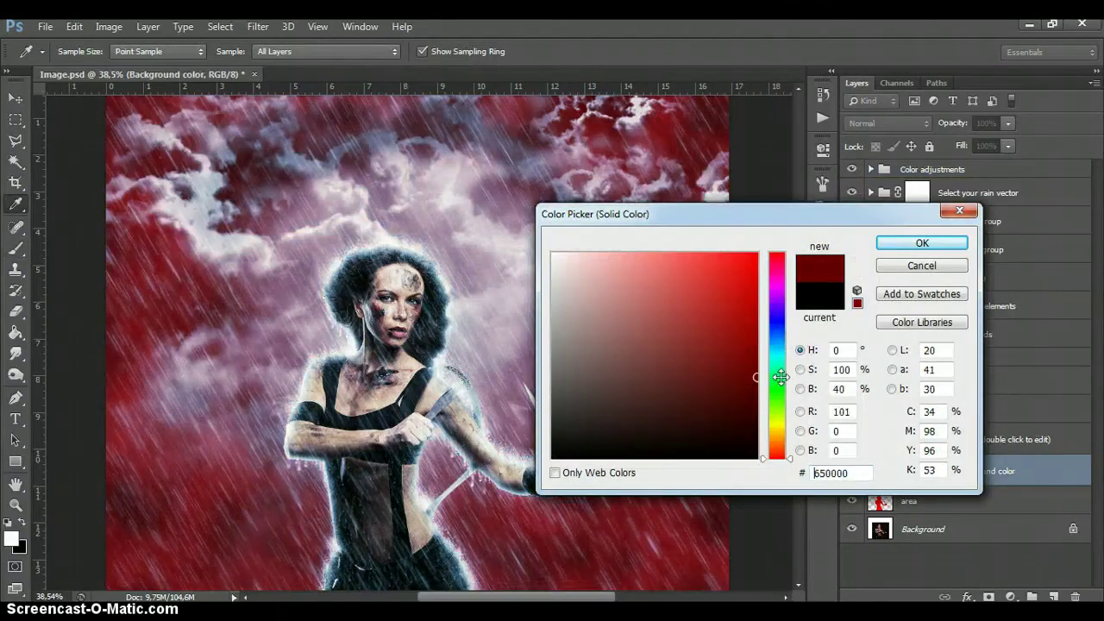
pyautogui.moveTo(776, 425); pyautogui.dragTo(779, 326)
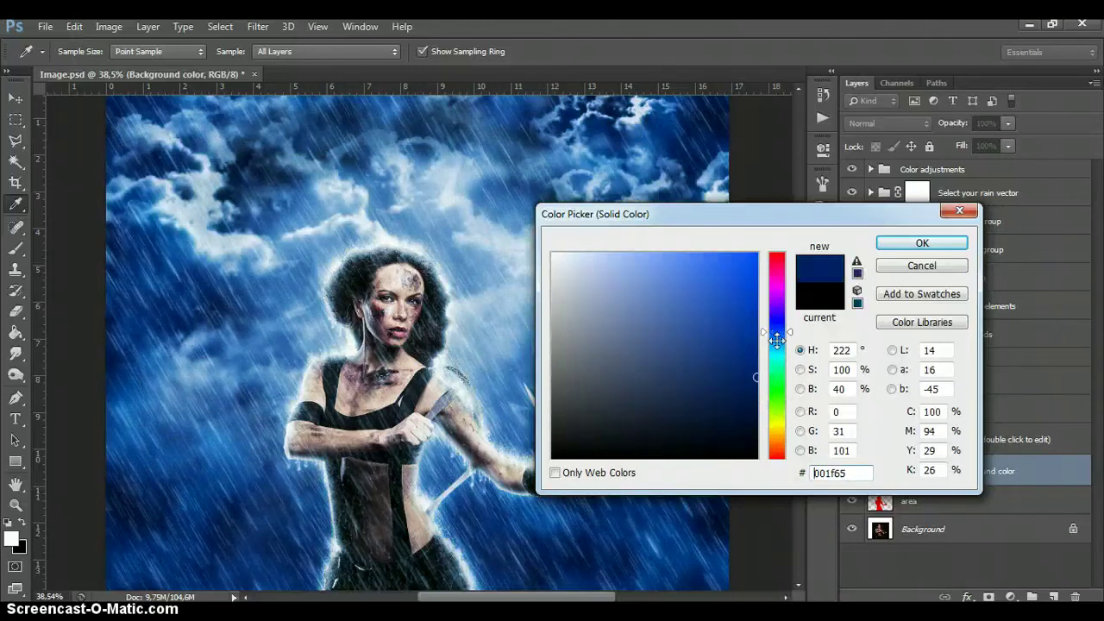
pyautogui.click(759, 407)
pyautogui.click(758, 395)
pyautogui.moveTo(776, 316)
pyautogui.mouseDown()
pyautogui.moveTo(777, 252)
pyautogui.moveTo(776, 336)
pyautogui.mouseUp()
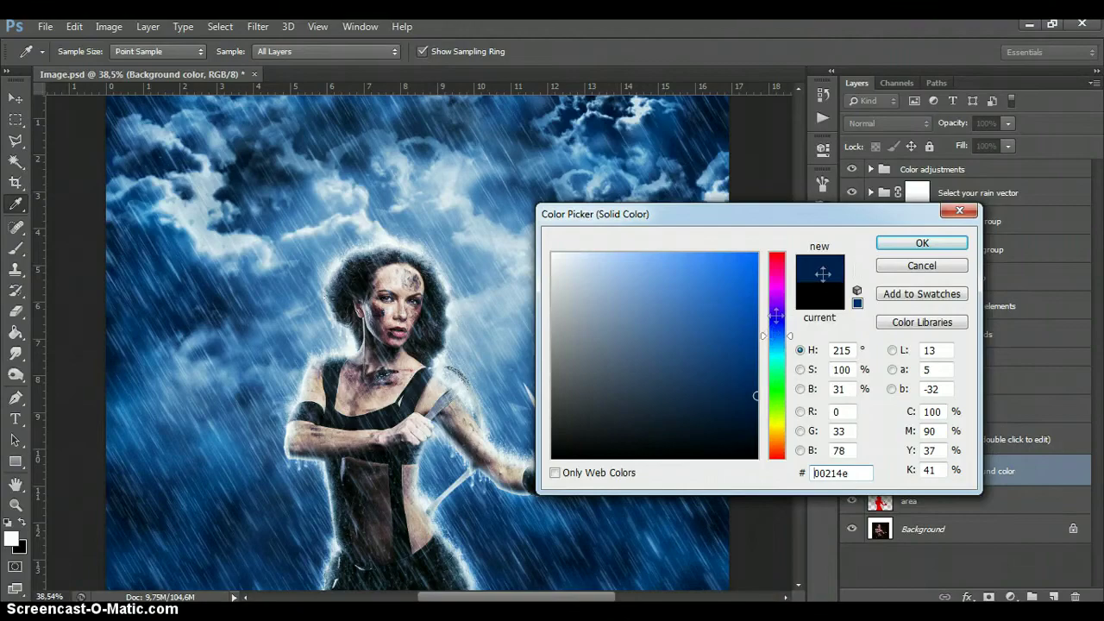
pyautogui.click(887, 244)
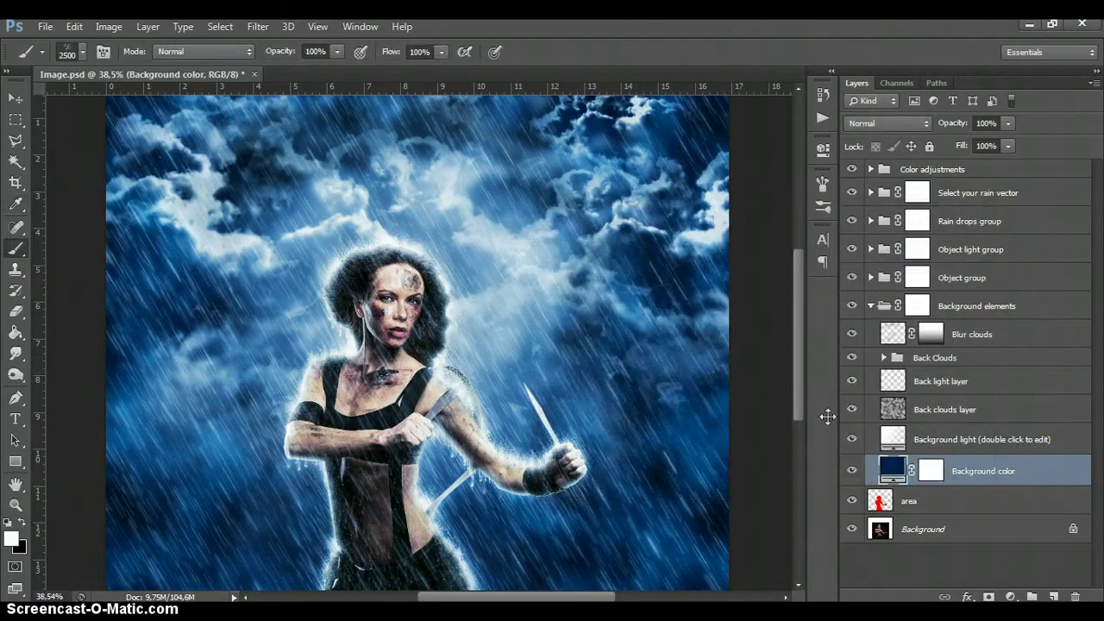
# - Open the Background light's Gradient Fill settings (Radial, 90°, 89% scale)
pyautogui.scroll(-3, 473, 361)
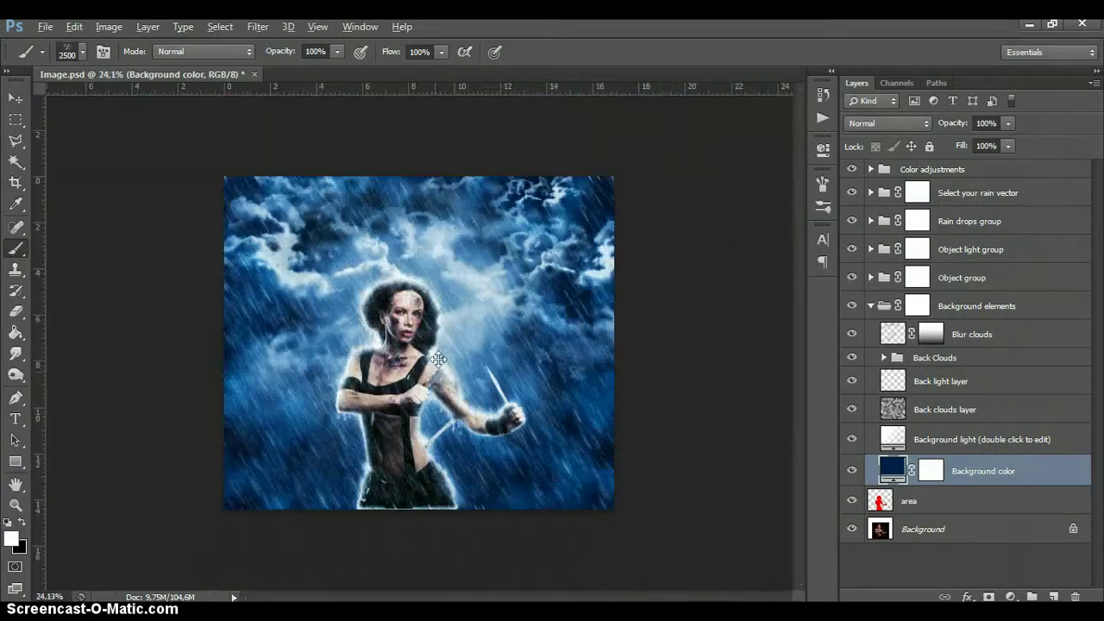
pyautogui.scroll(4, 473, 361)
pyautogui.press('alt')
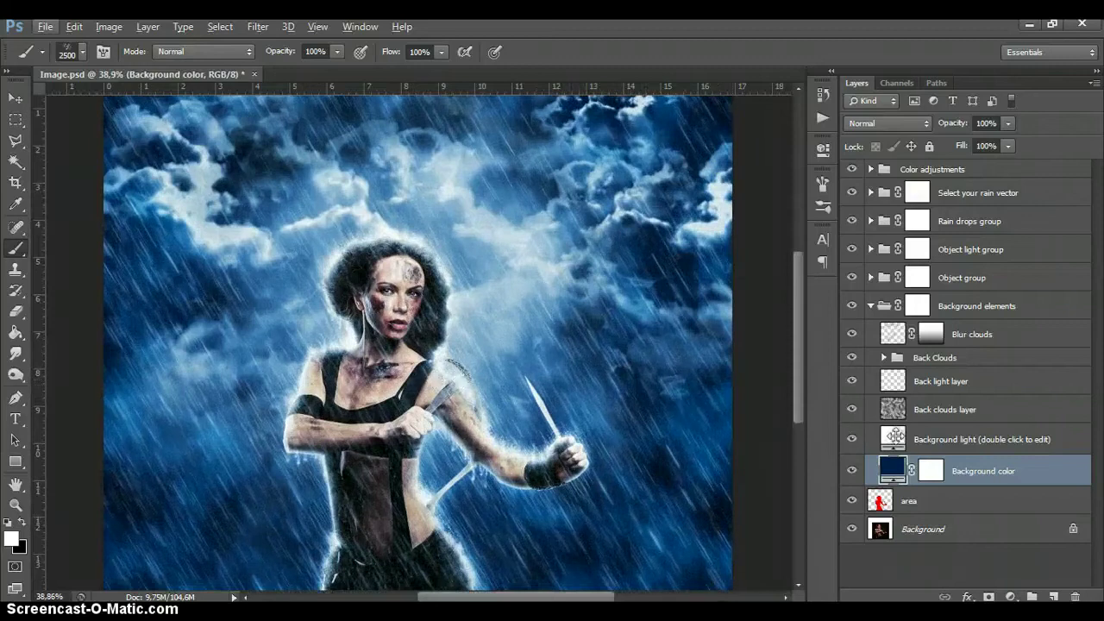
pyautogui.doubleClick(892, 434)
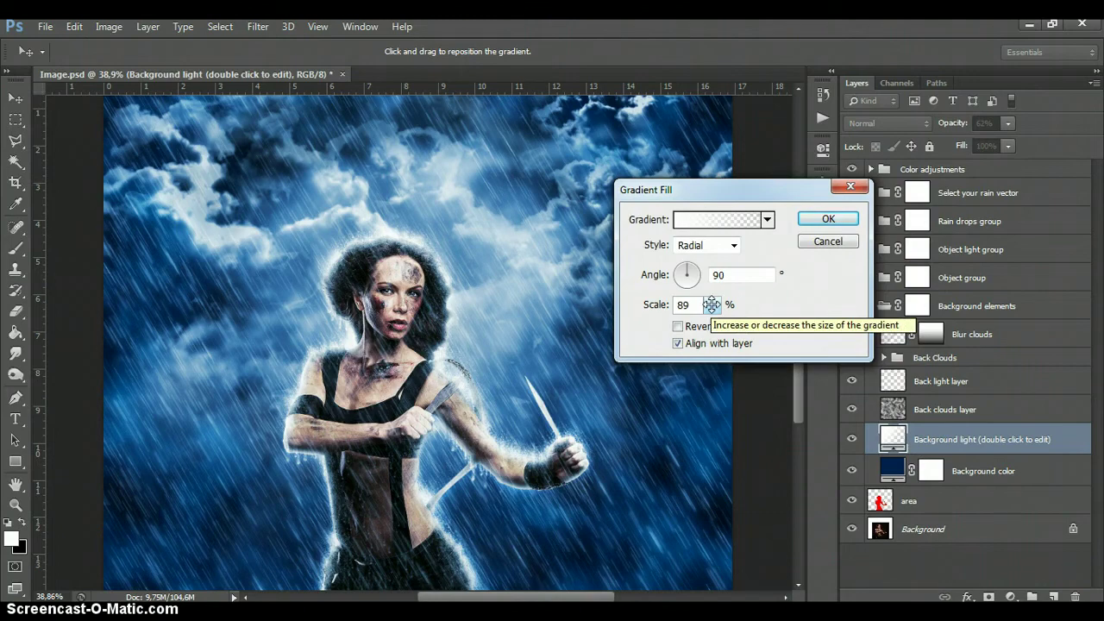
# - Set the Background light gradient scale to 100% and slightly lower the layer's opacity
pyautogui.click(710, 304)
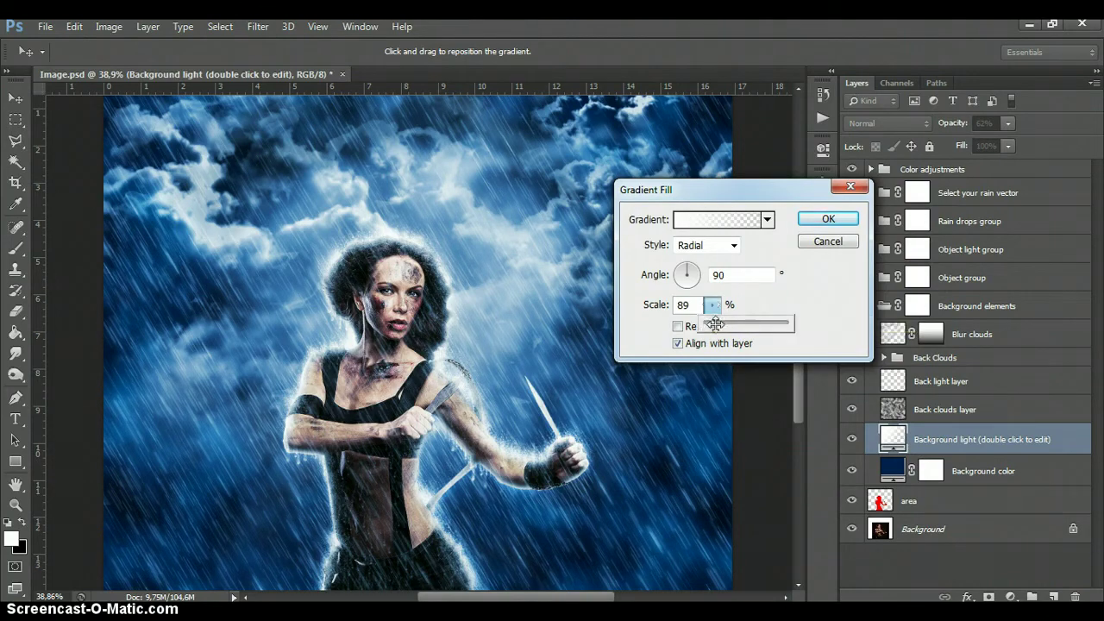
pyautogui.moveTo(715, 324); pyautogui.dragTo(710, 322)
pyautogui.click(826, 218)
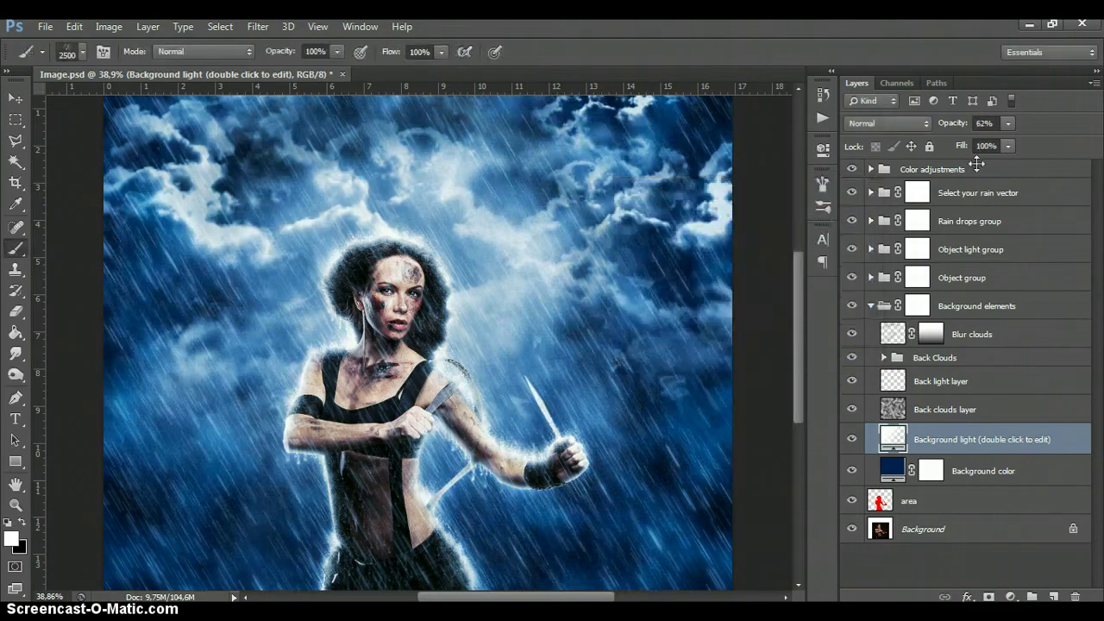
pyautogui.click(1007, 123)
pyautogui.moveTo(1034, 142); pyautogui.dragTo(1066, 144)
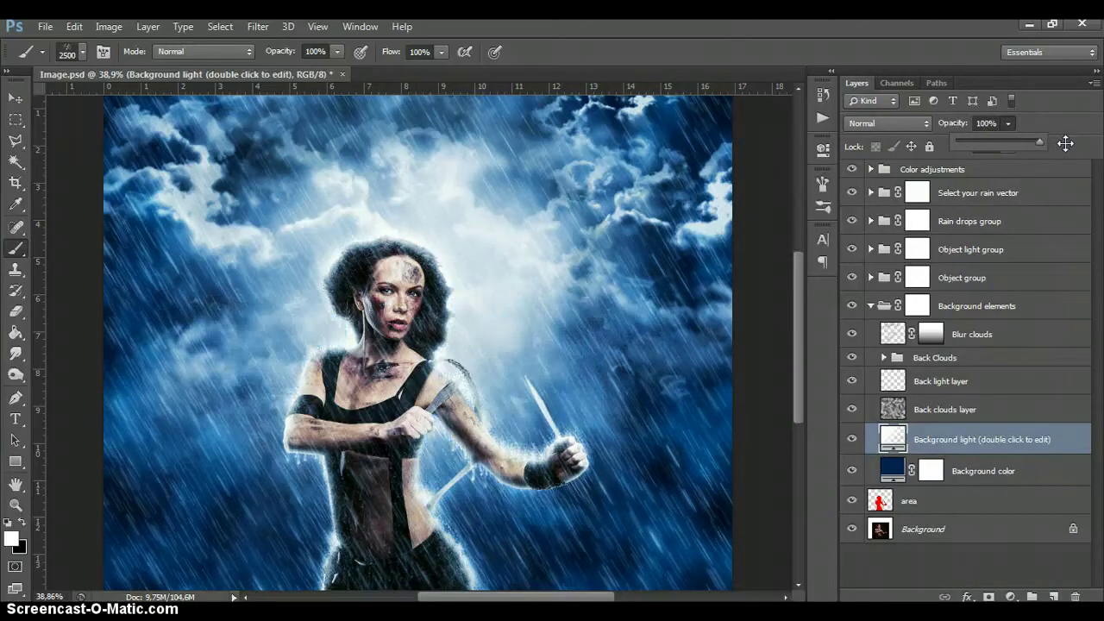
# - Move the background light's glow right and down behind the woman's head, then collapse Background elements
pyautogui.doubleClick(893, 439)
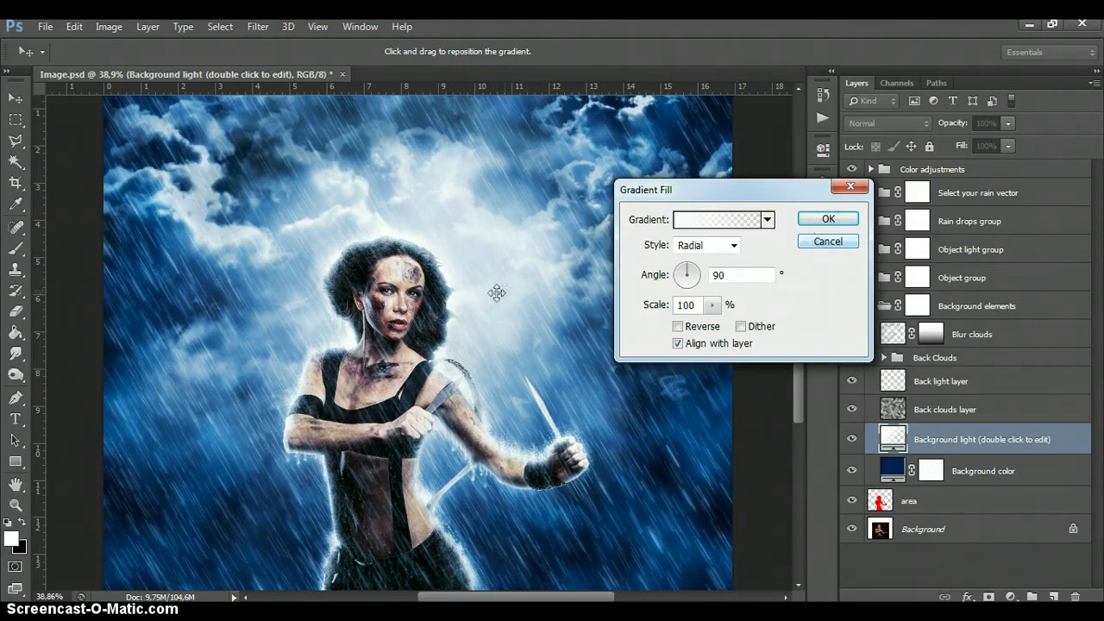
pyautogui.moveTo(516, 252); pyautogui.dragTo(536, 269)
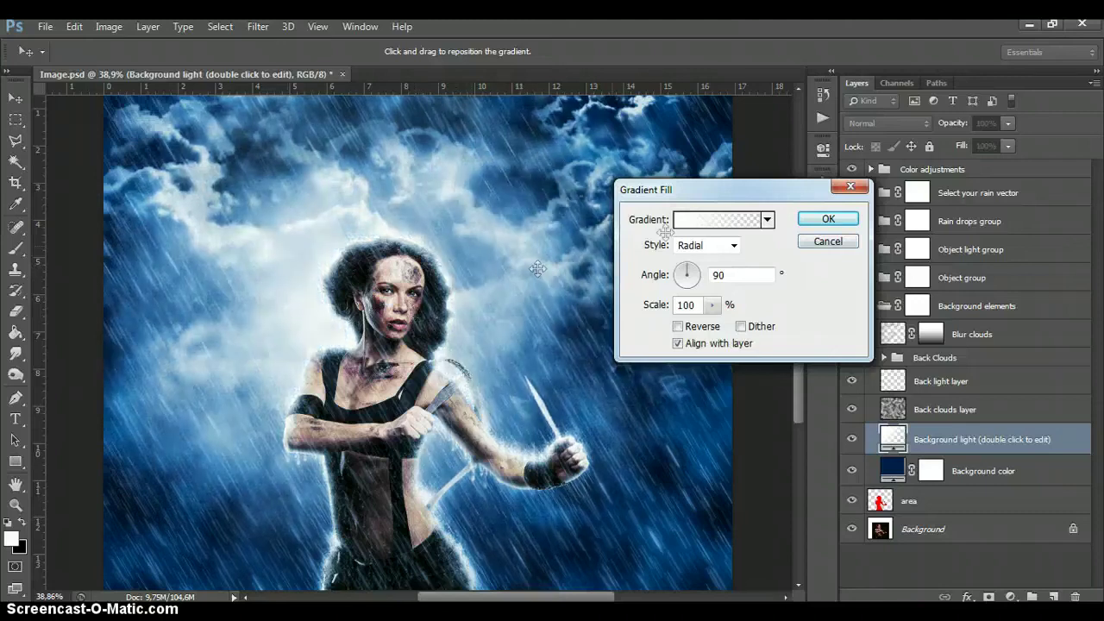
pyautogui.click(828, 219)
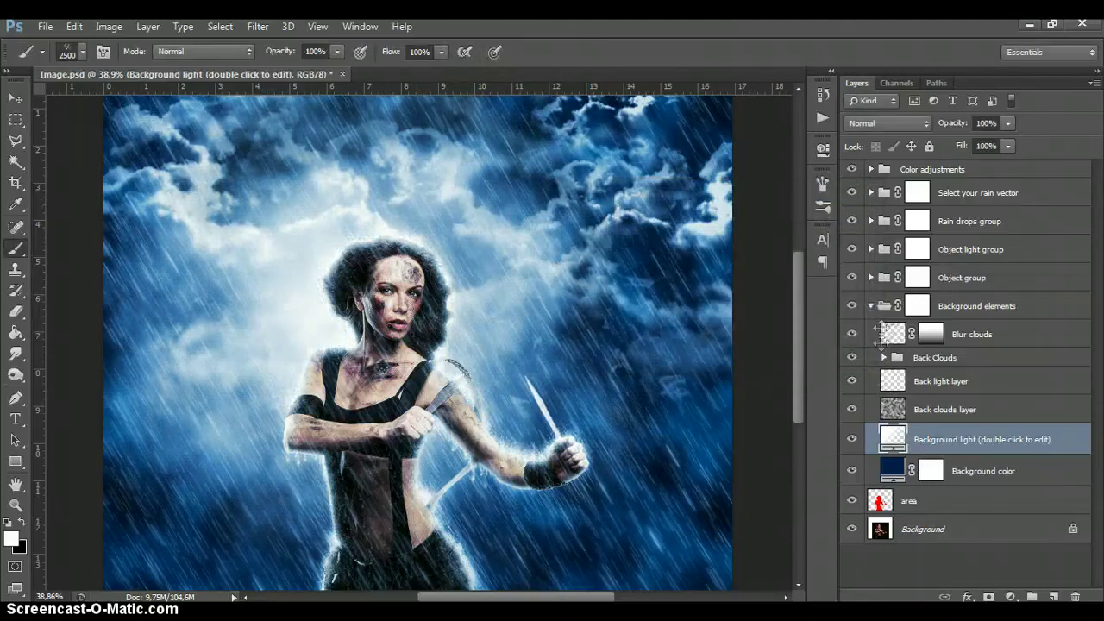
pyautogui.click(869, 305)
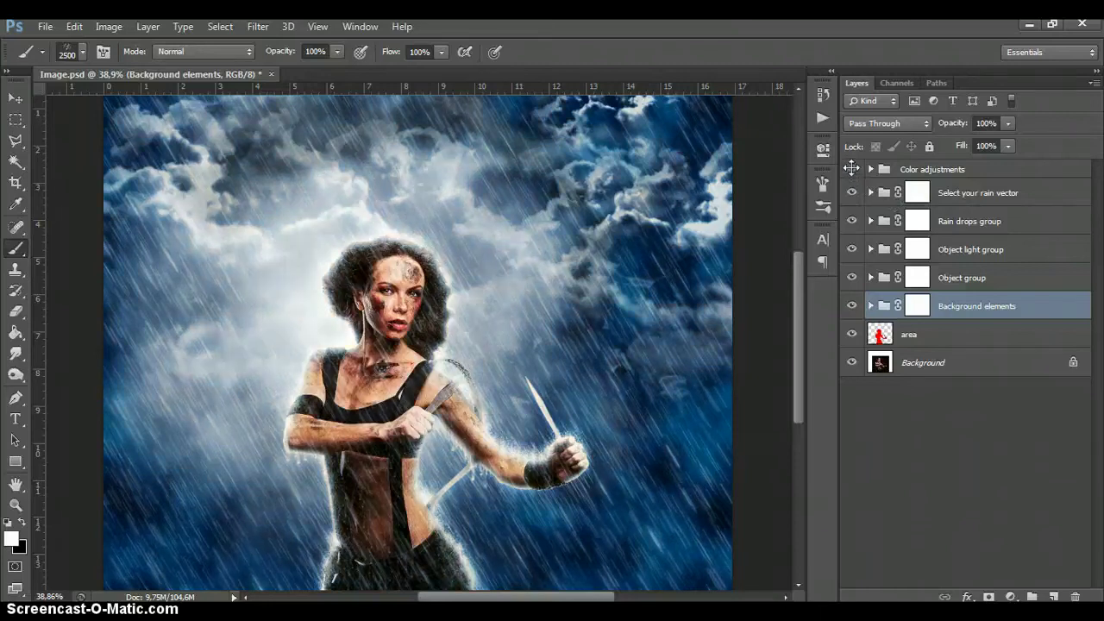
# - Toggle the rain, object light, object and background groups to compare, then expand Select your rain vector
pyautogui.click(852, 191)
pyautogui.click(852, 191)
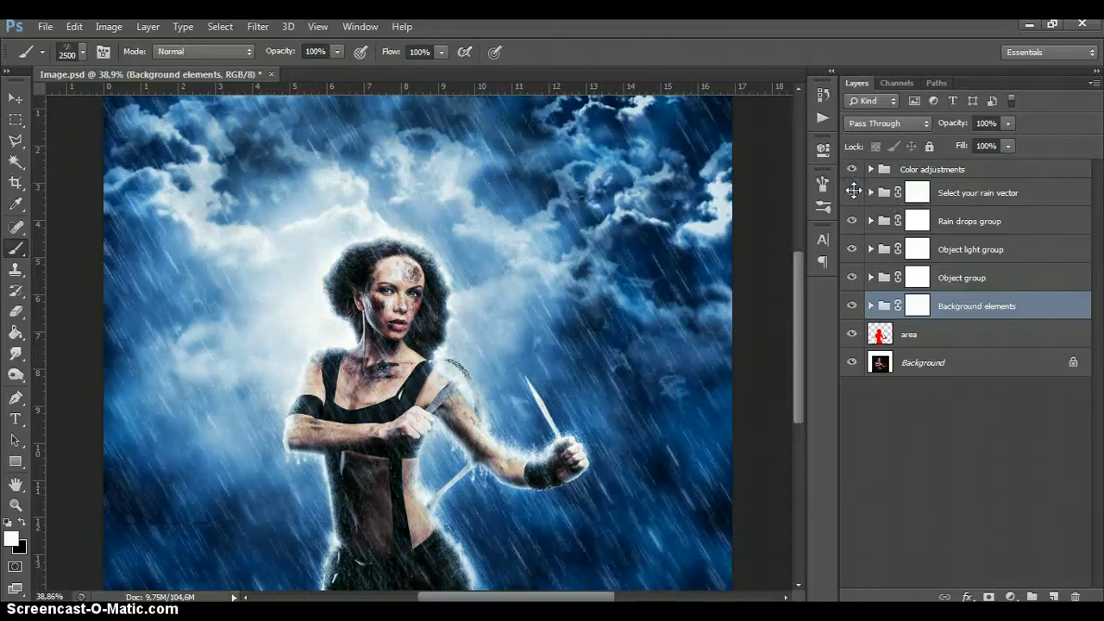
pyautogui.click(852, 250)
pyautogui.click(852, 277)
pyautogui.click(852, 277)
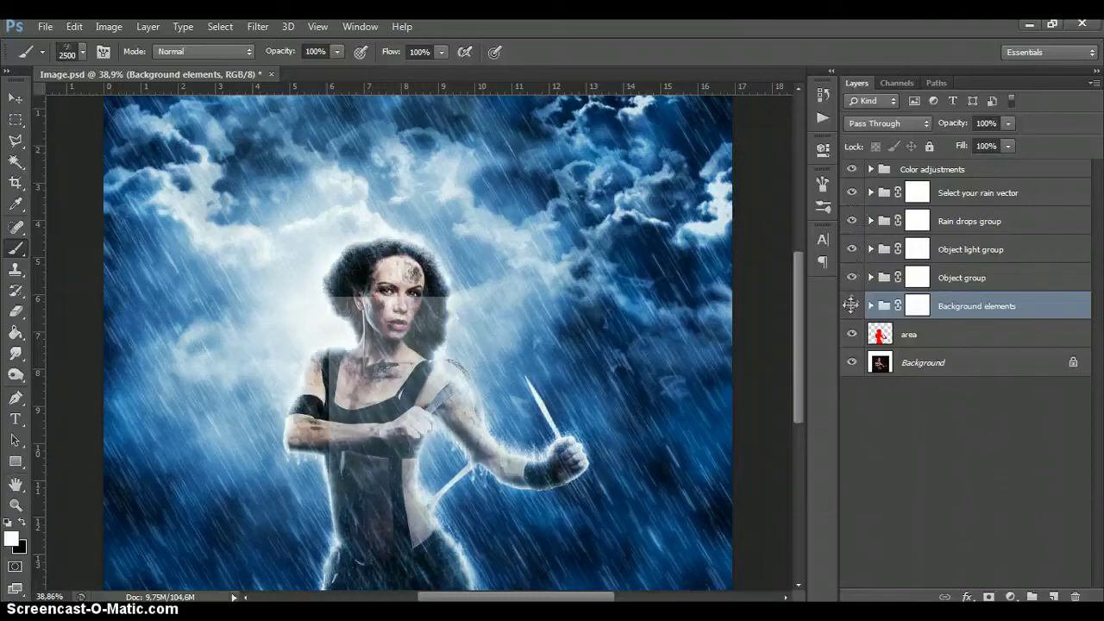
pyautogui.click(851, 305)
pyautogui.click(851, 305)
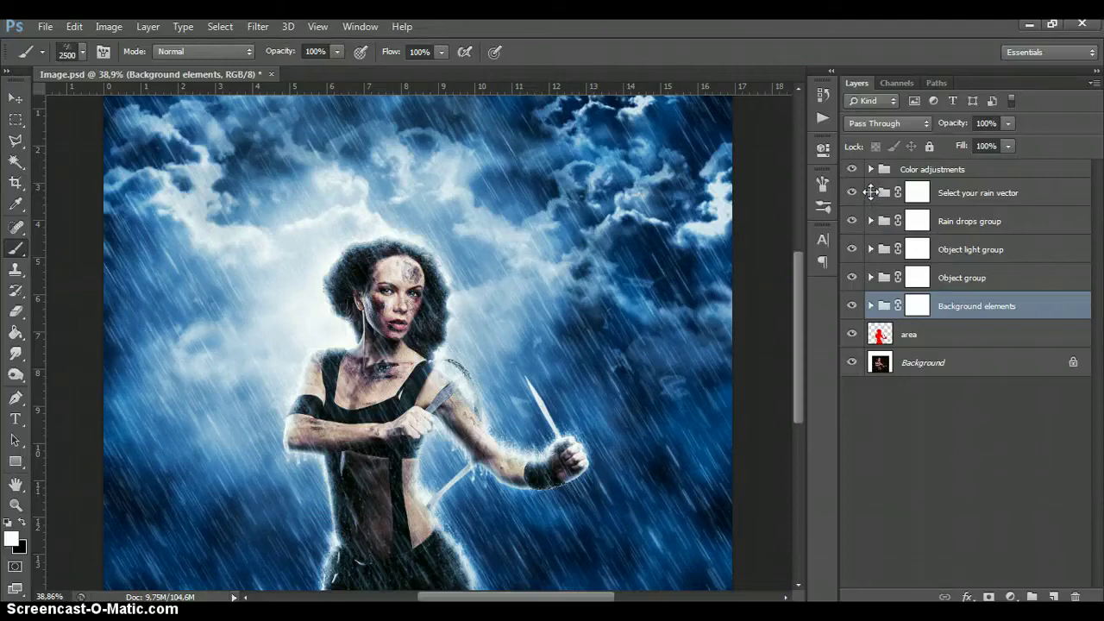
pyautogui.click(870, 192)
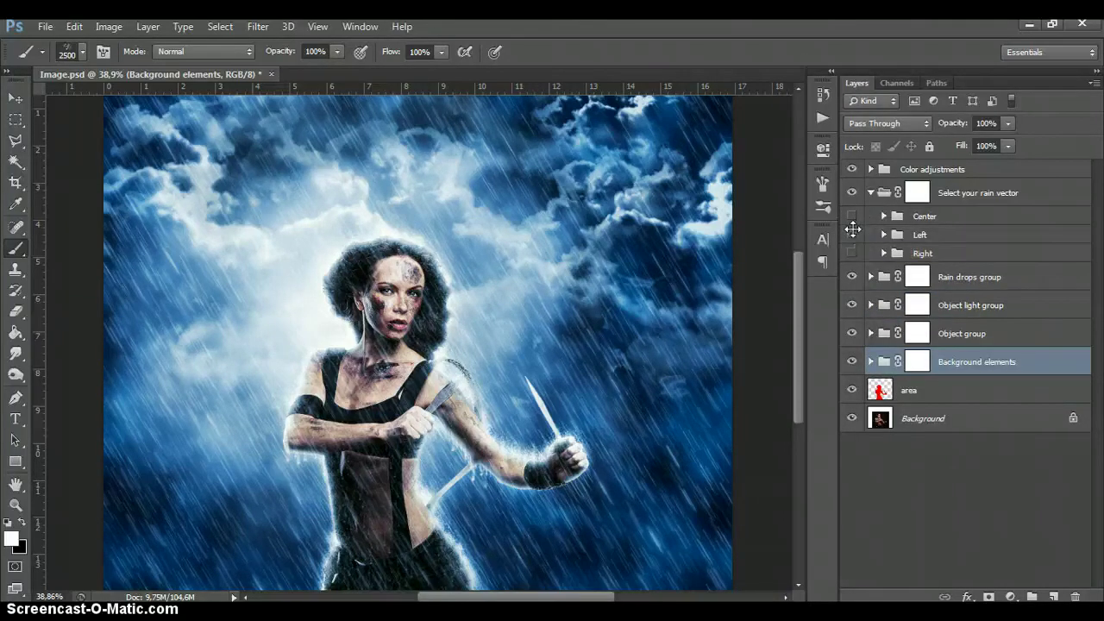
# - Try the Right and Center rain directions, keep the Left diagonal rain, and collapse the group
pyautogui.click(851, 253)
pyautogui.click(851, 252)
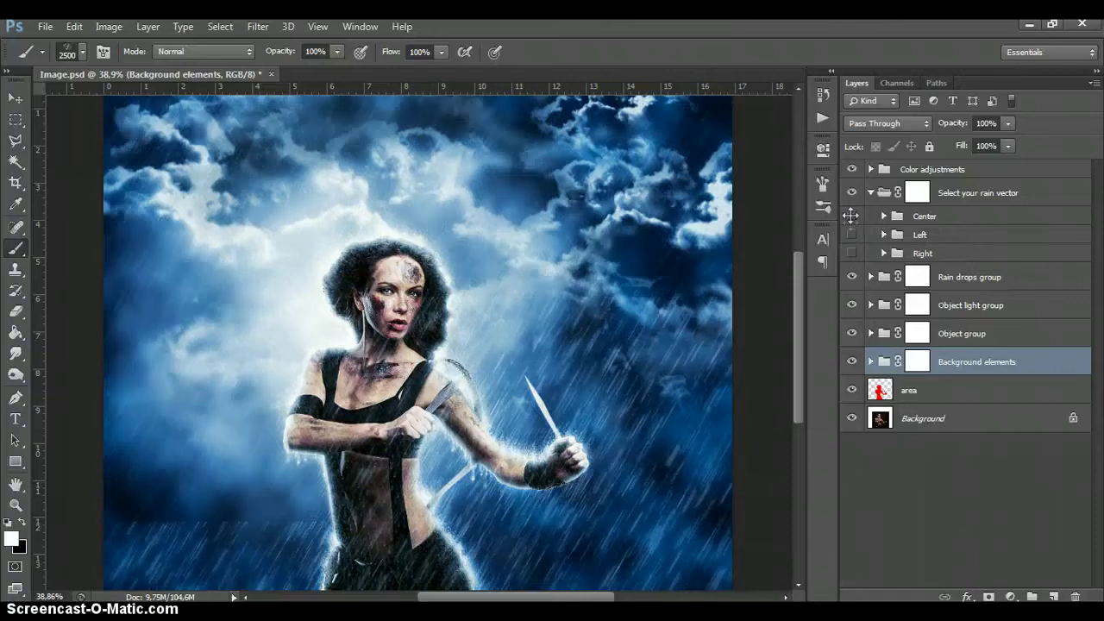
pyautogui.click(851, 215)
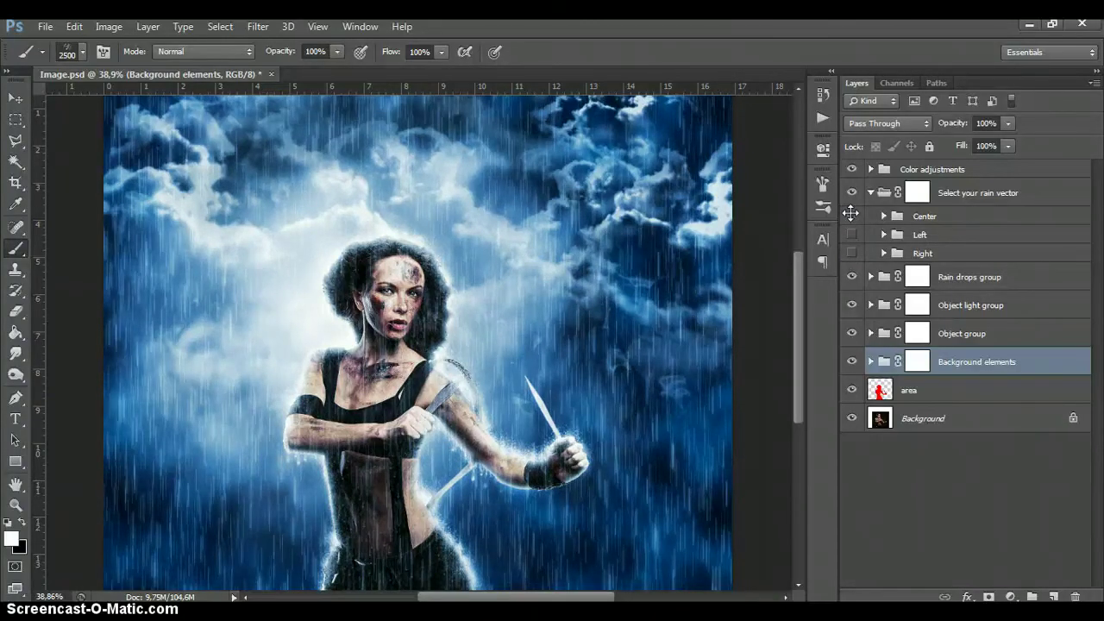
pyautogui.click(851, 216)
pyautogui.click(851, 234)
pyautogui.click(870, 192)
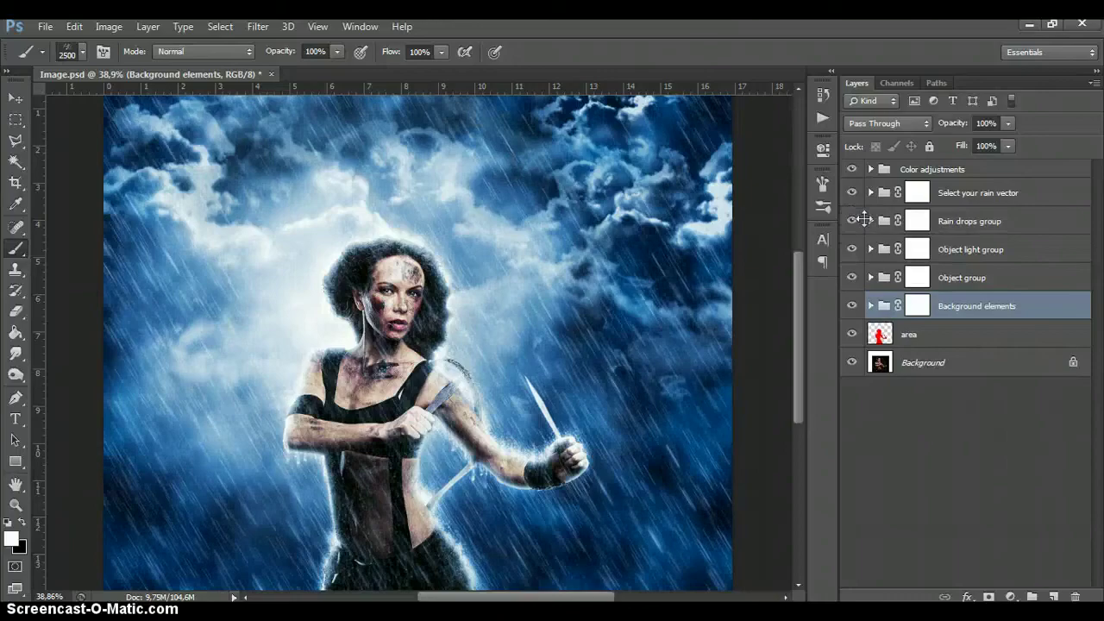
# - Zoom the canvas in and out around the woman's torso, arms and knives
pyautogui.scroll(-2, 725, 300)
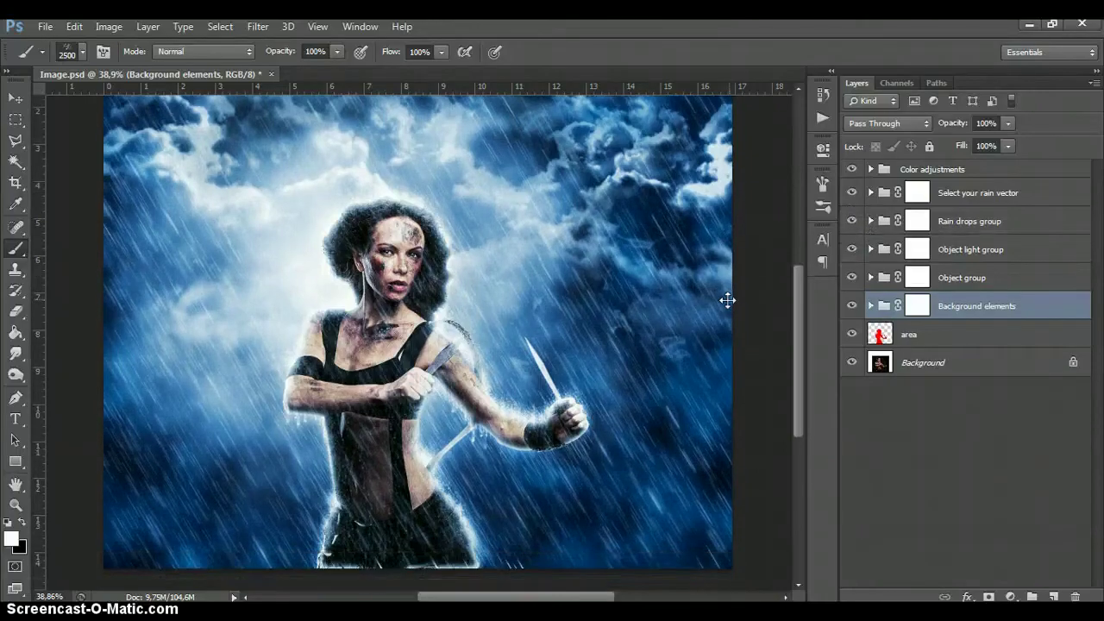
pyautogui.scroll(-1, 705, 296)
pyautogui.keyDown('alt'); pyautogui.scroll(3, 479, 374); pyautogui.keyUp('alt')
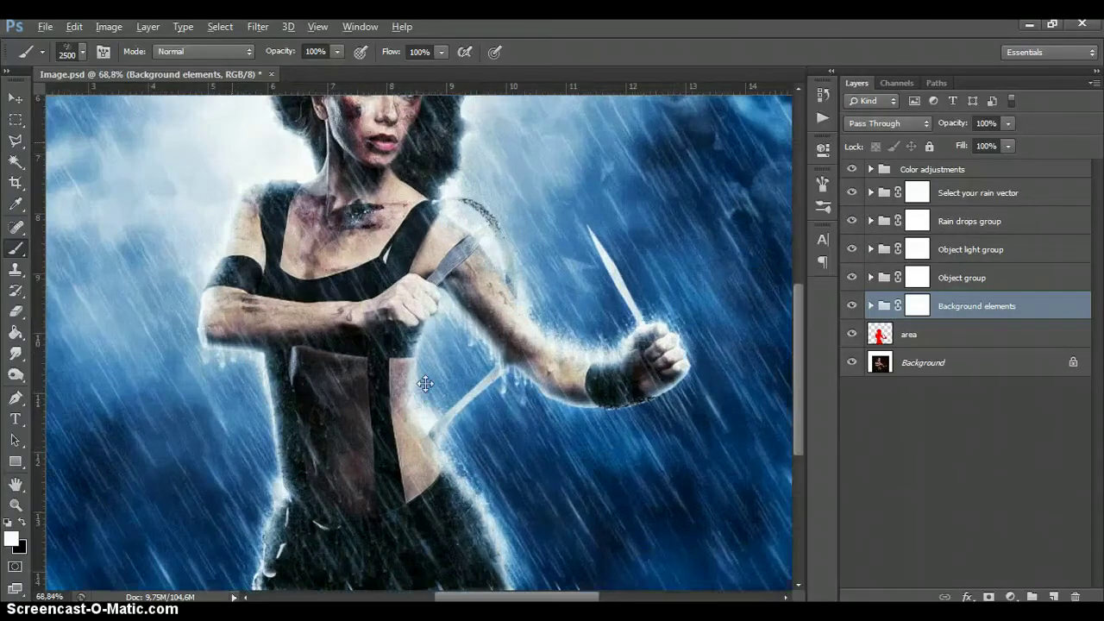
pyautogui.scroll(-2, 413, 362)
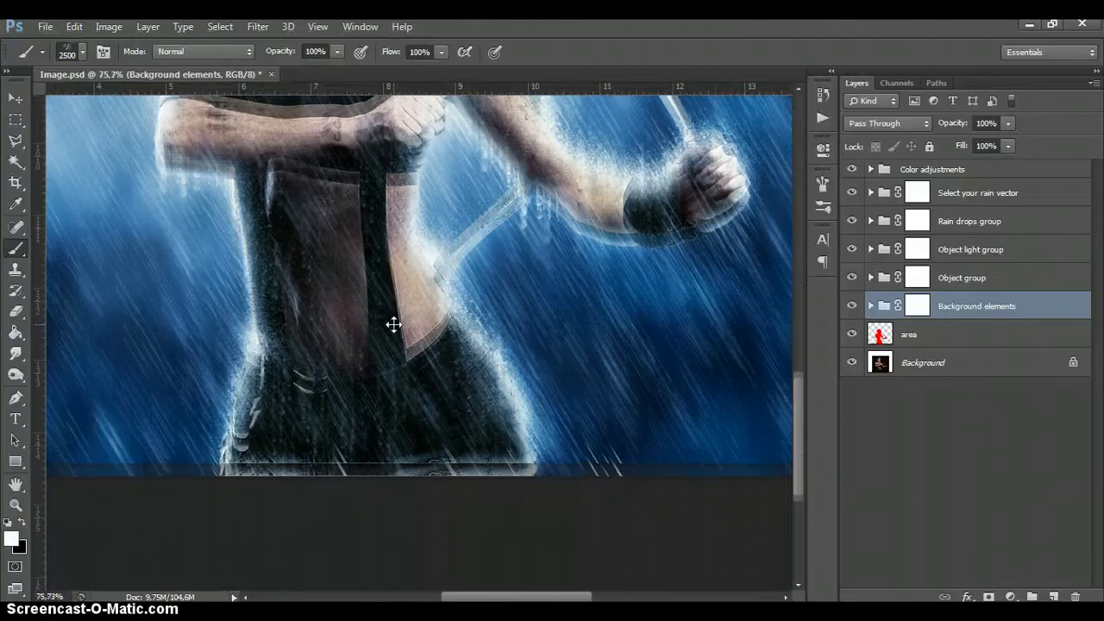
pyautogui.keyDown('alt'); pyautogui.scroll(1, 393, 324); pyautogui.keyUp('alt')
pyautogui.scroll(2, 393, 324)
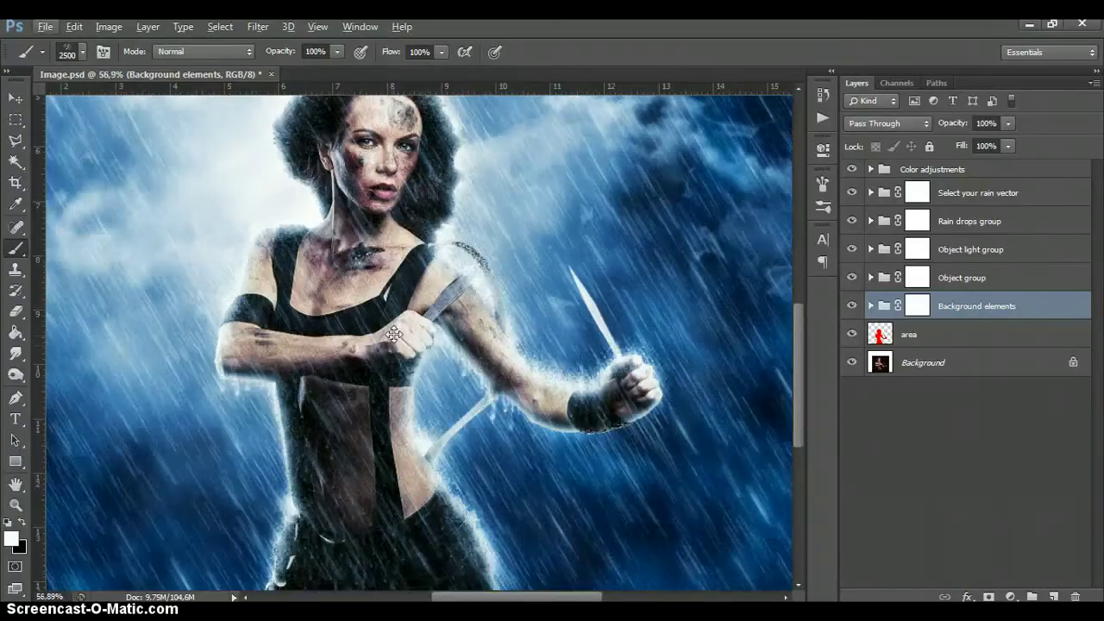
pyautogui.keyDown('alt'); pyautogui.scroll(-3, 390, 351); pyautogui.keyUp('alt')
pyautogui.scroll(1, 395, 346)
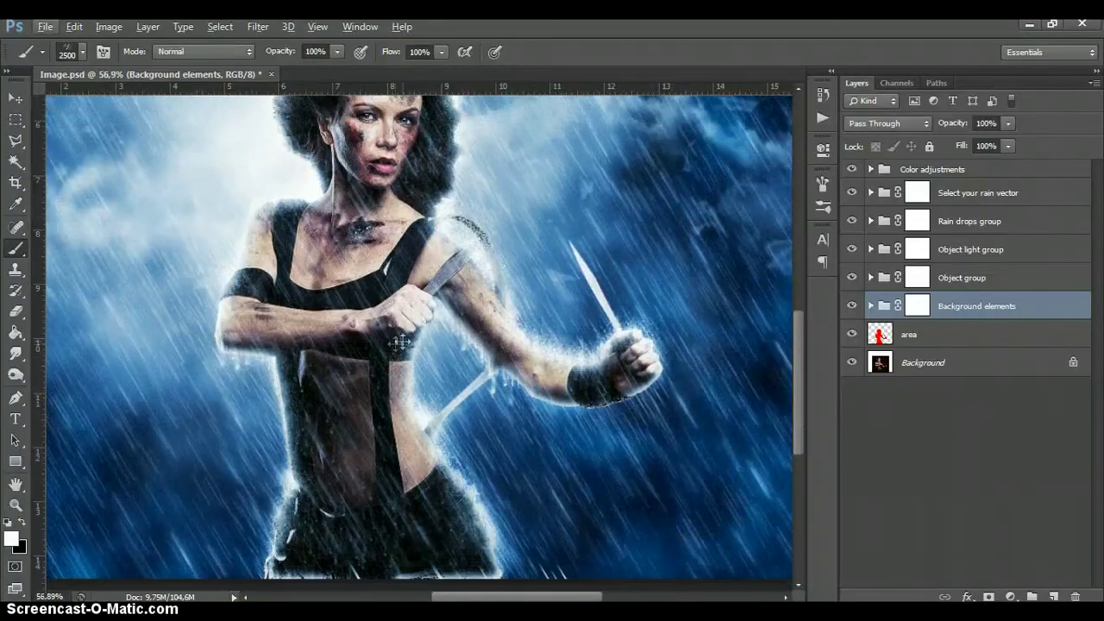
# - Compare the Object light glow on and off, then target its group mask with black paint
pyautogui.click(851, 248)
pyautogui.click(851, 248)
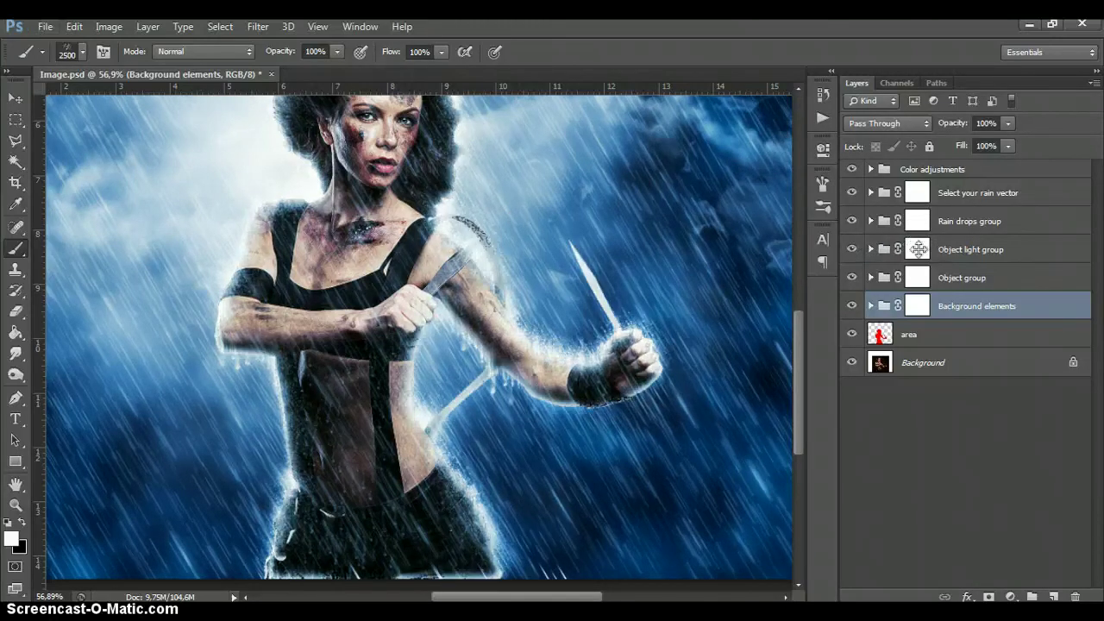
pyautogui.click(916, 248)
pyautogui.press('x')
# - Choose a soft round brush and set its size to 170 px
pyautogui.rightClick(303, 279)
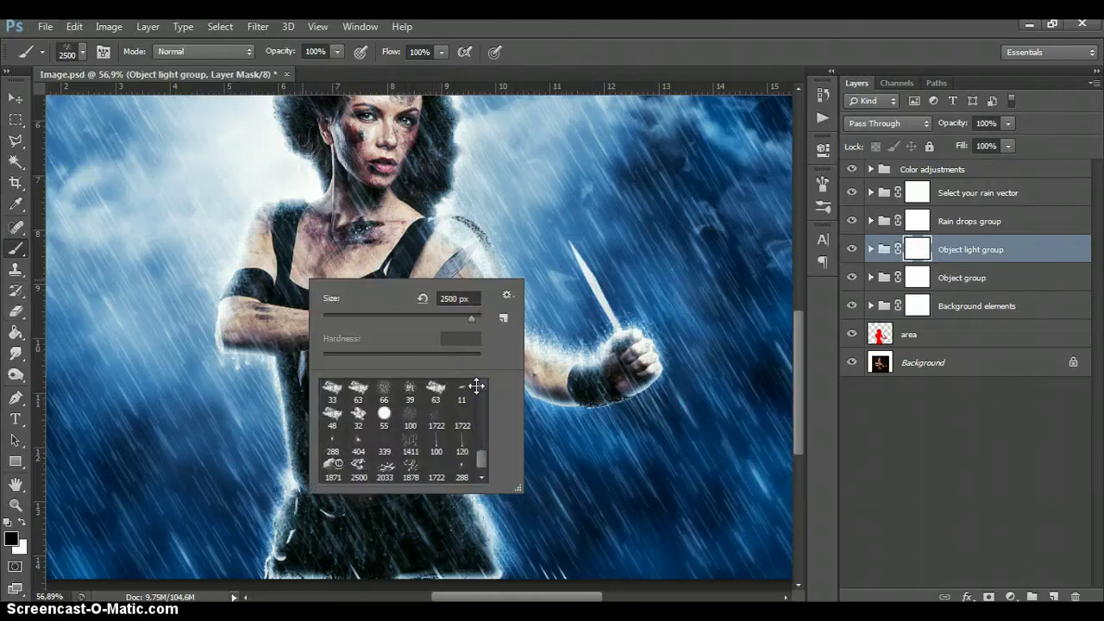
pyautogui.doubleClick(423, 390)
pyautogui.rightClick(387, 320)
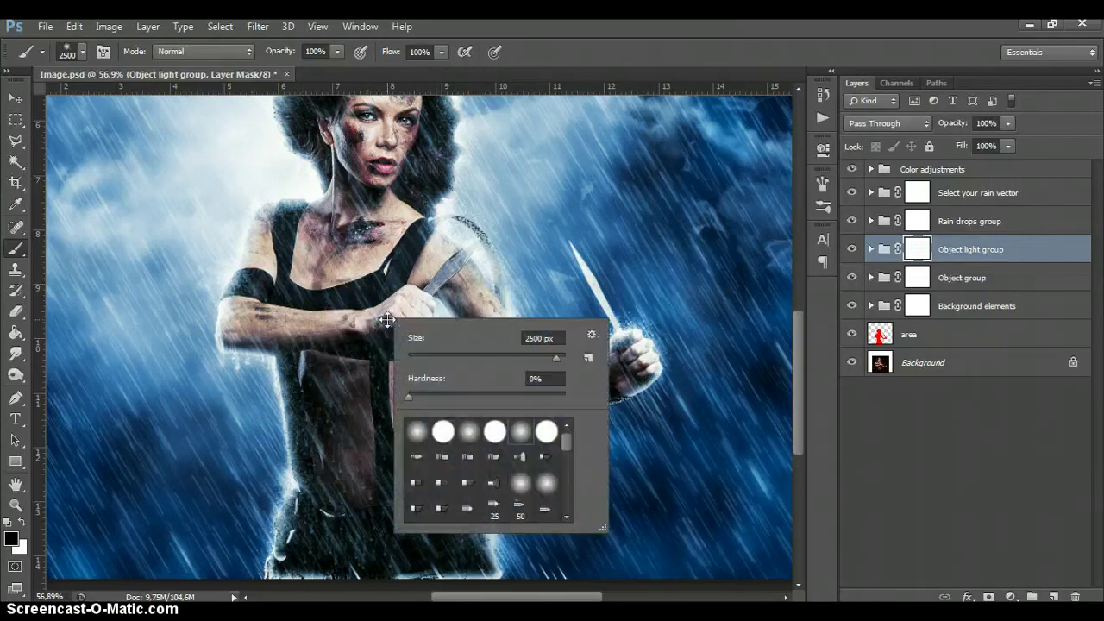
pyautogui.click(462, 355)
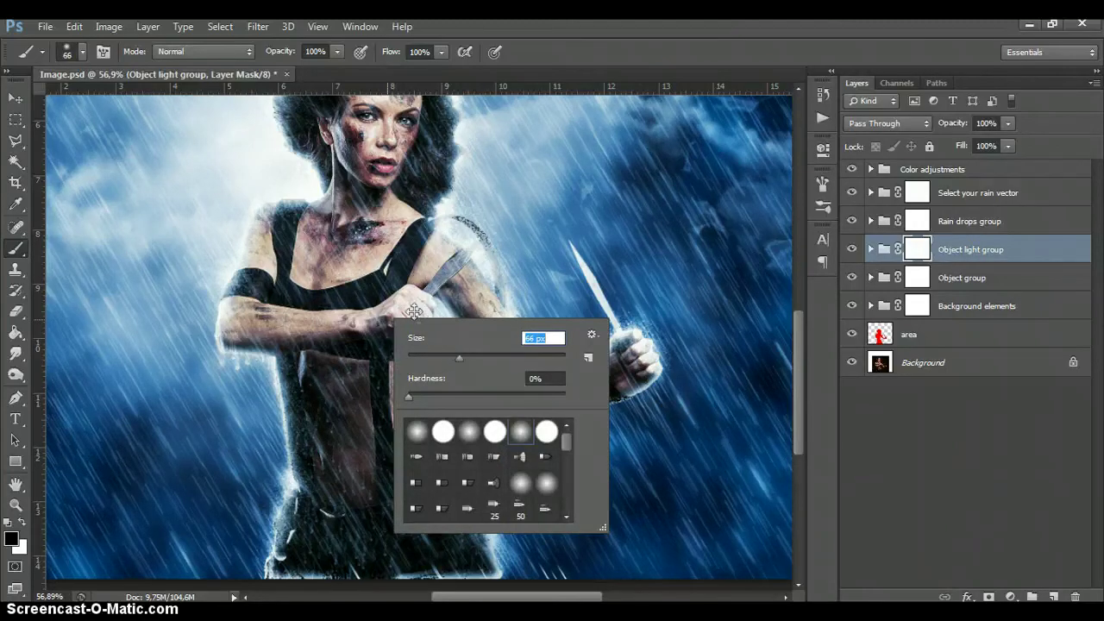
pyautogui.click(471, 356)
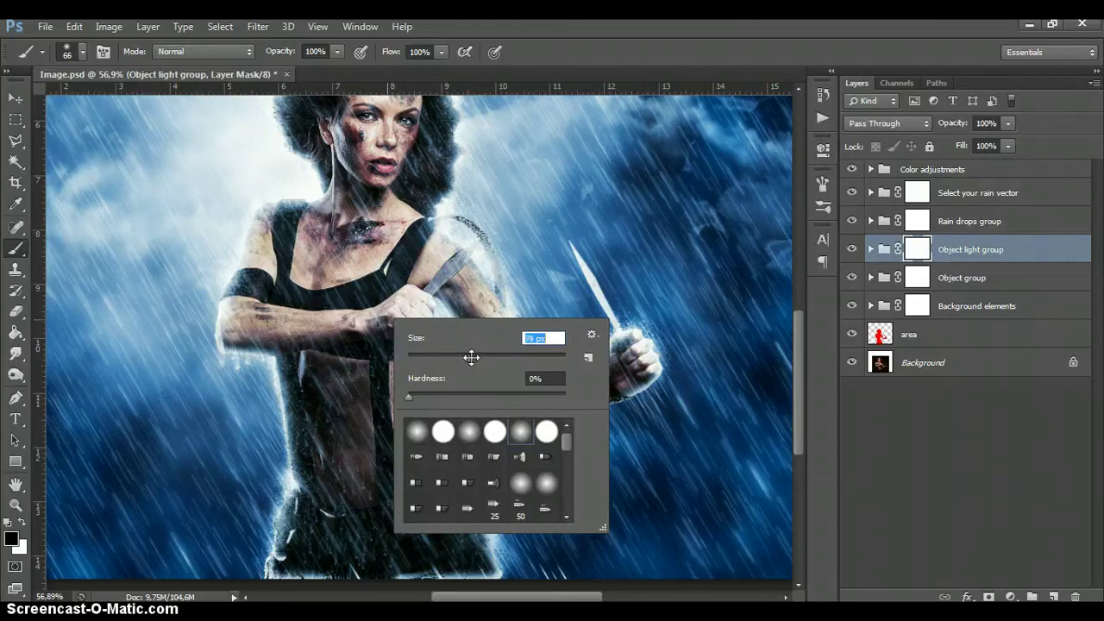
pyautogui.click(328, 509)
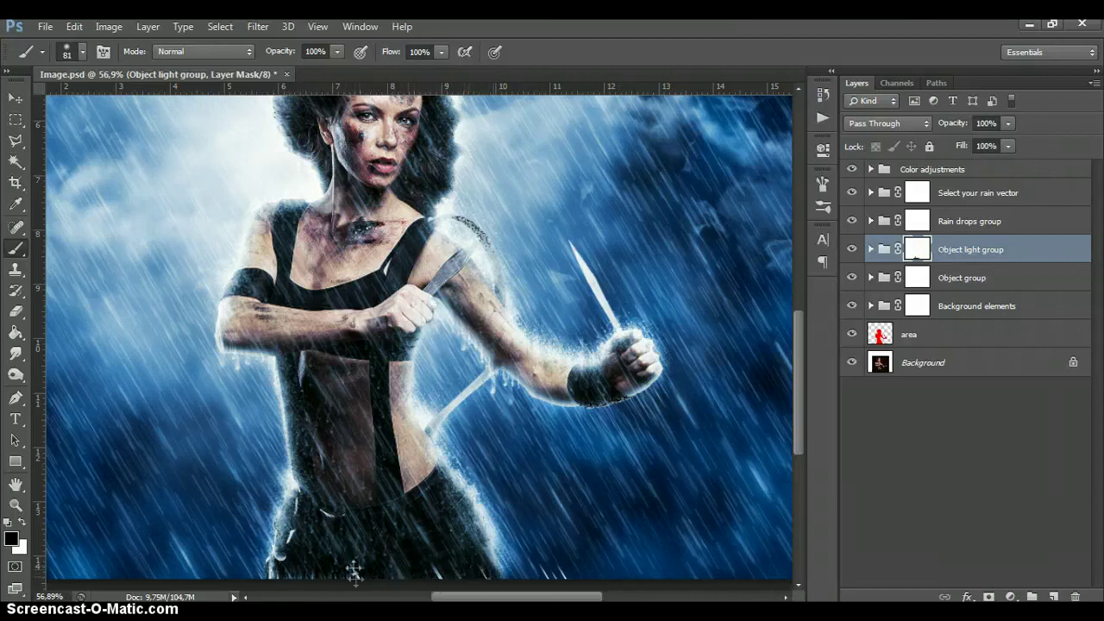
pyautogui.rightClick(365, 352)
pyautogui.moveTo(467, 387); pyautogui.dragTo(492, 391)
pyautogui.press('Return')
# - Mask the glow off the raised knife, restore the shoulder in white, and fade the knife at 50%
pyautogui.moveTo(515, 353)
pyautogui.mouseDown()
pyautogui.moveTo(586, 388)
pyautogui.moveTo(621, 293)
pyautogui.moveTo(573, 242)
pyautogui.moveTo(474, 277)
pyautogui.moveTo(403, 334)
pyautogui.mouseUp()
pyautogui.click(21, 523)
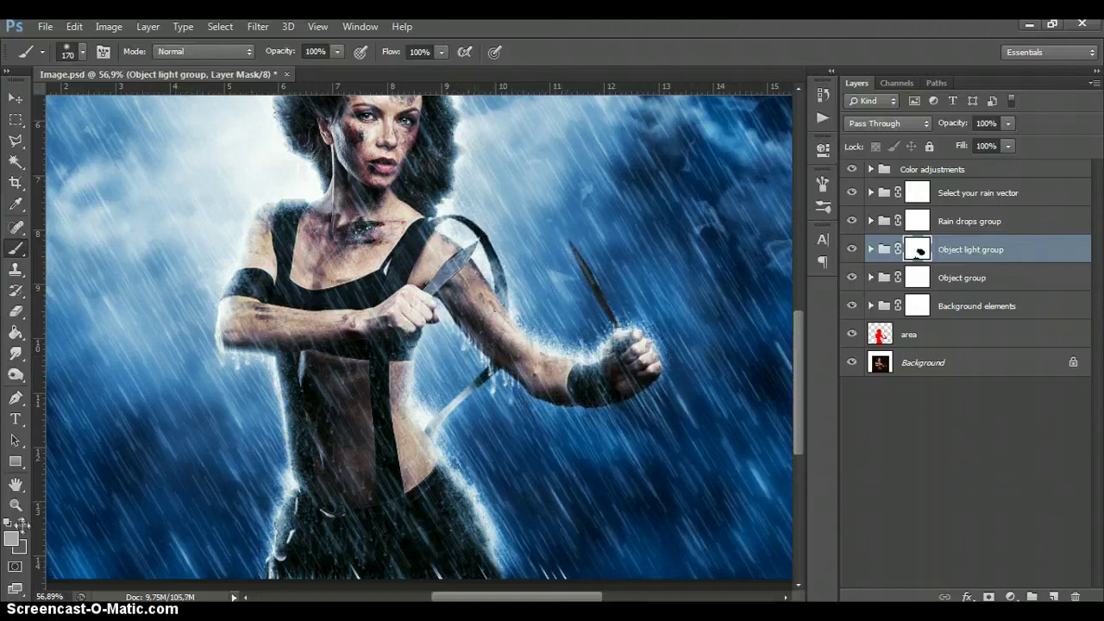
pyautogui.moveTo(424, 264)
pyautogui.mouseDown()
pyautogui.moveTo(485, 339)
pyautogui.moveTo(512, 289)
pyautogui.moveTo(478, 335)
pyautogui.moveTo(472, 292)
pyautogui.moveTo(623, 338)
pyautogui.moveTo(578, 263)
pyautogui.mouseUp()
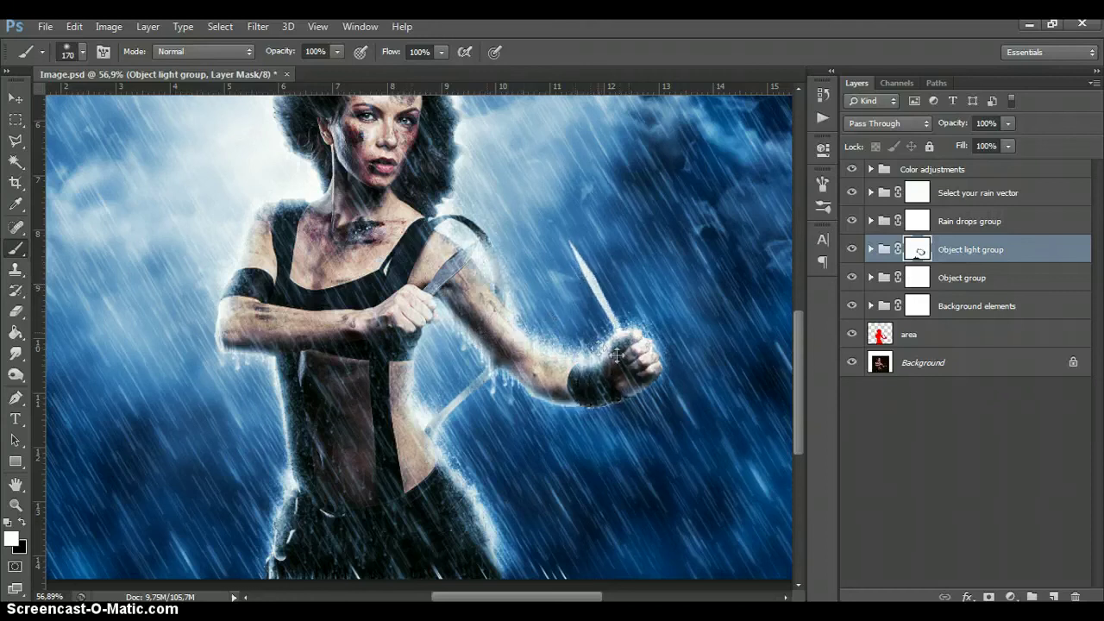
pyautogui.click(16, 311)
pyautogui.moveTo(274, 51); pyautogui.dragTo(233, 69)
pyautogui.moveTo(568, 242)
pyautogui.mouseDown()
pyautogui.moveTo(616, 328)
pyautogui.moveTo(593, 294)
pyautogui.mouseUp()
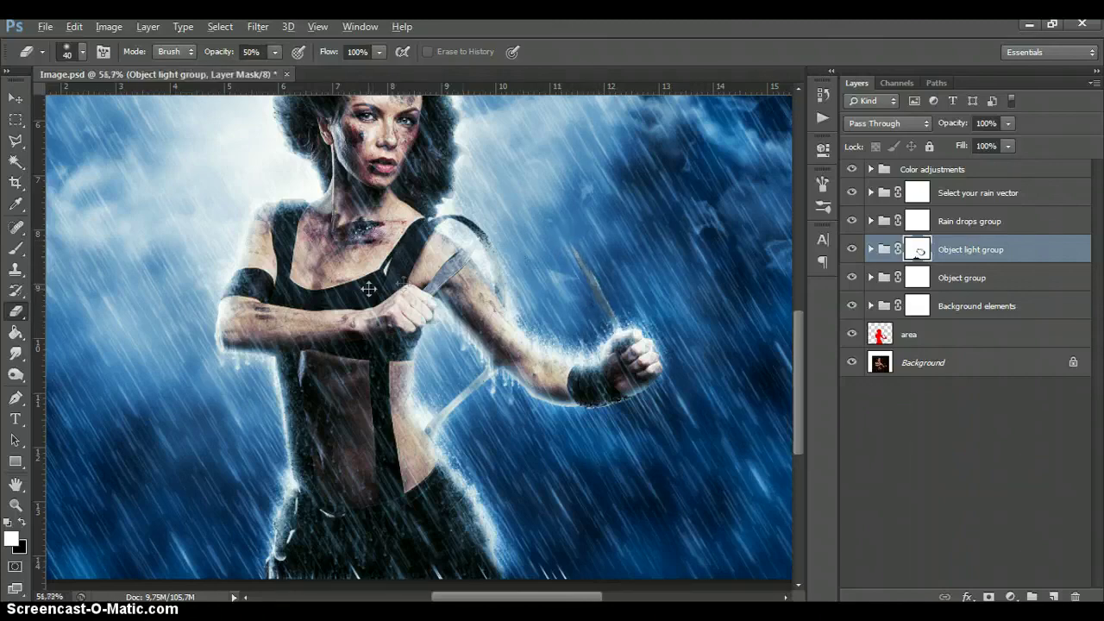
pyautogui.scroll(-3, 365, 295)
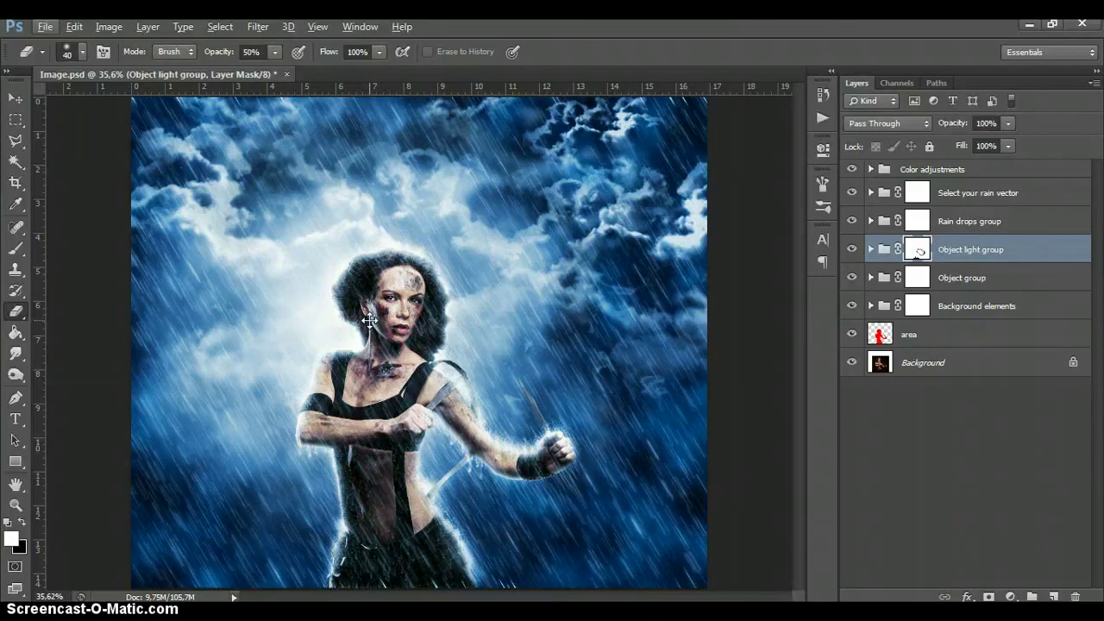
pyautogui.click(850, 250)
pyautogui.click(850, 250)
pyautogui.click(852, 276)
pyautogui.click(852, 277)
pyautogui.click(852, 304)
pyautogui.click(851, 305)
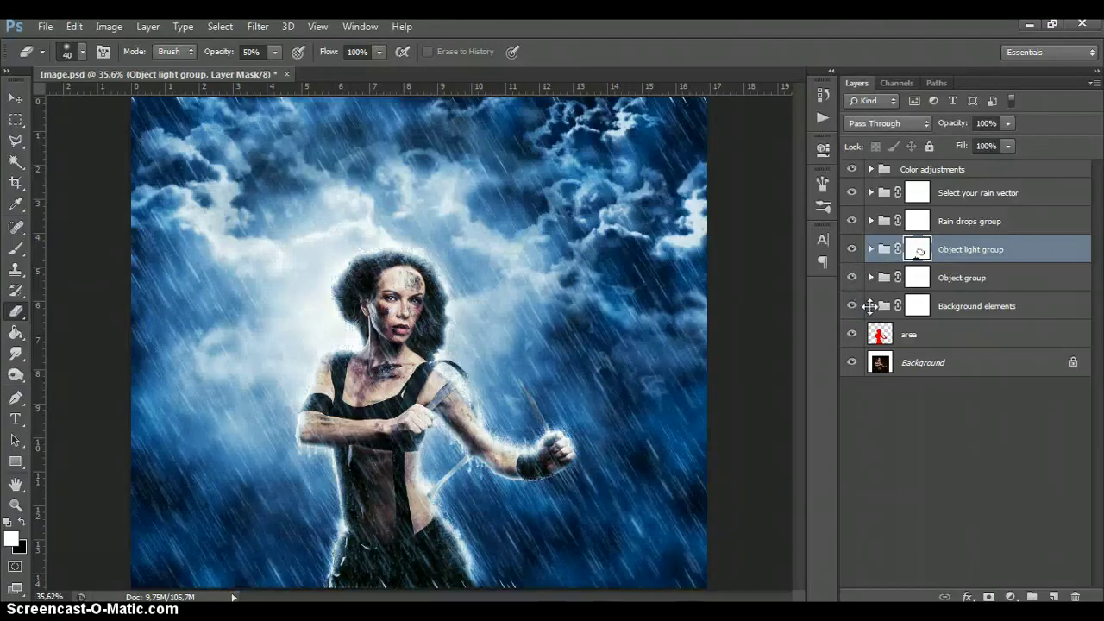
pyautogui.scroll(3, 382, 439)
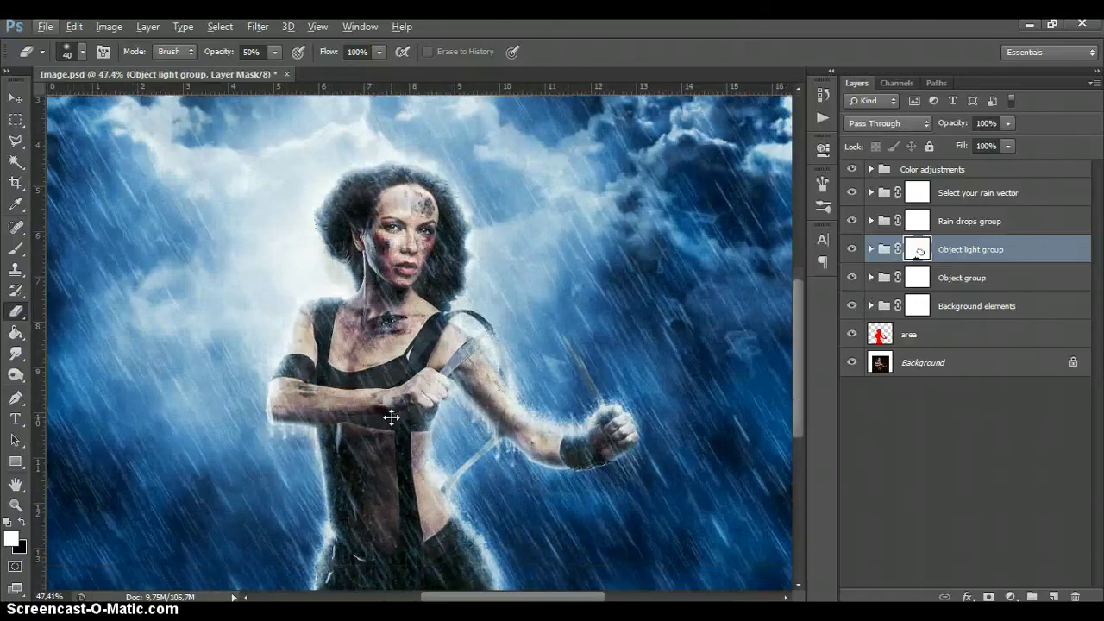
pyautogui.scroll(-3, 392, 375)
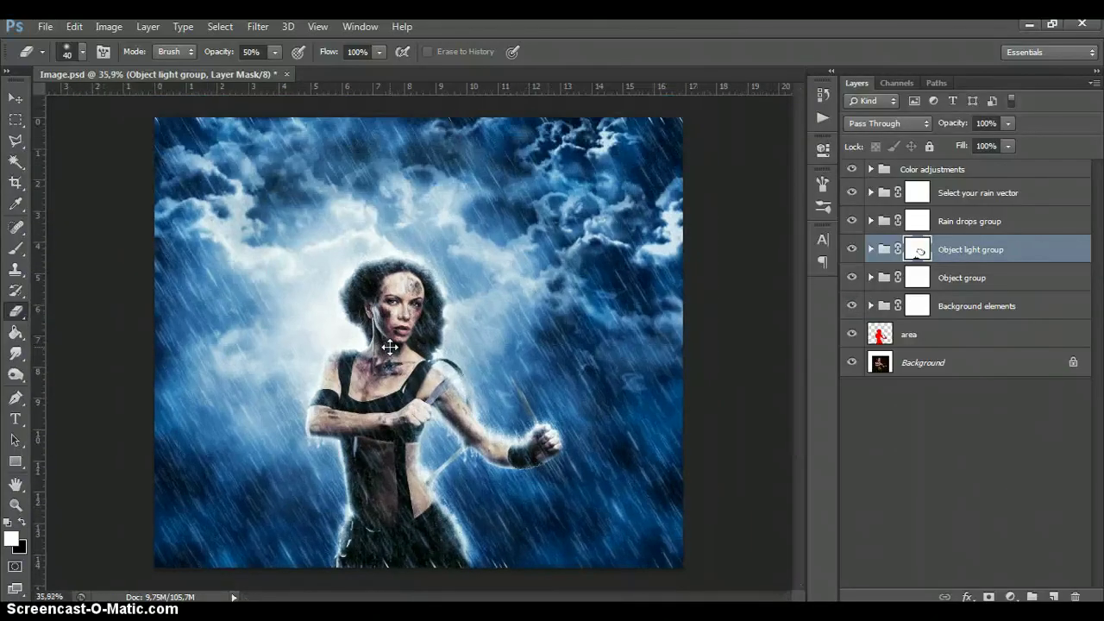